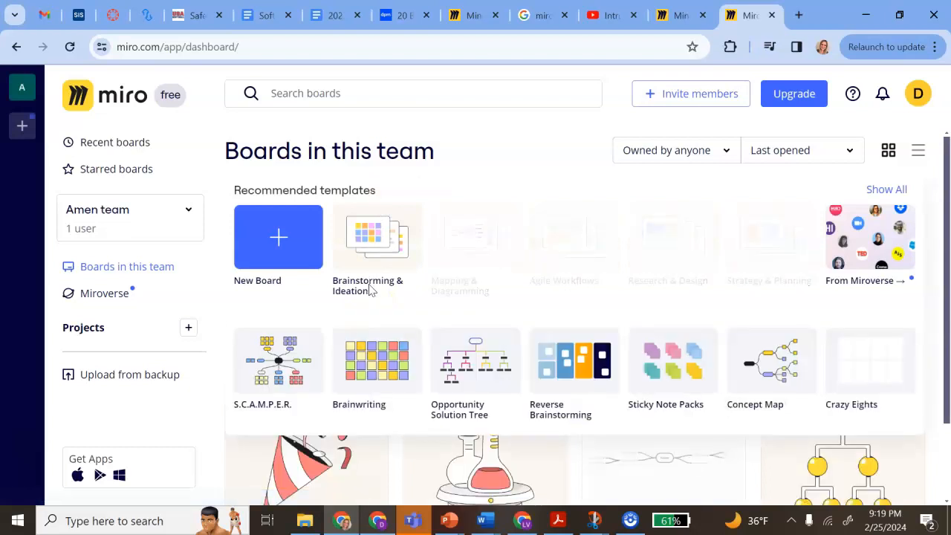
click(495, 339)
scroll(524, 319, down, 2)
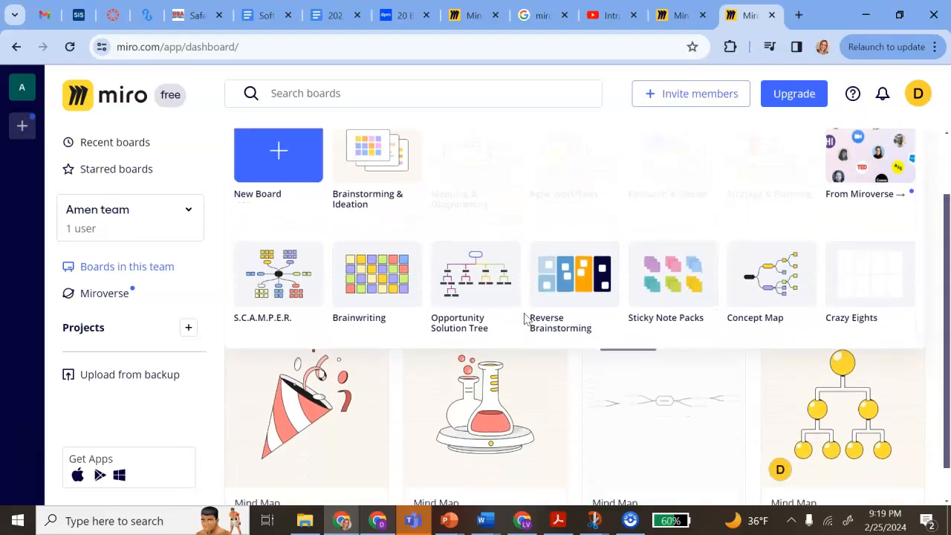
scroll(524, 318, up, 3)
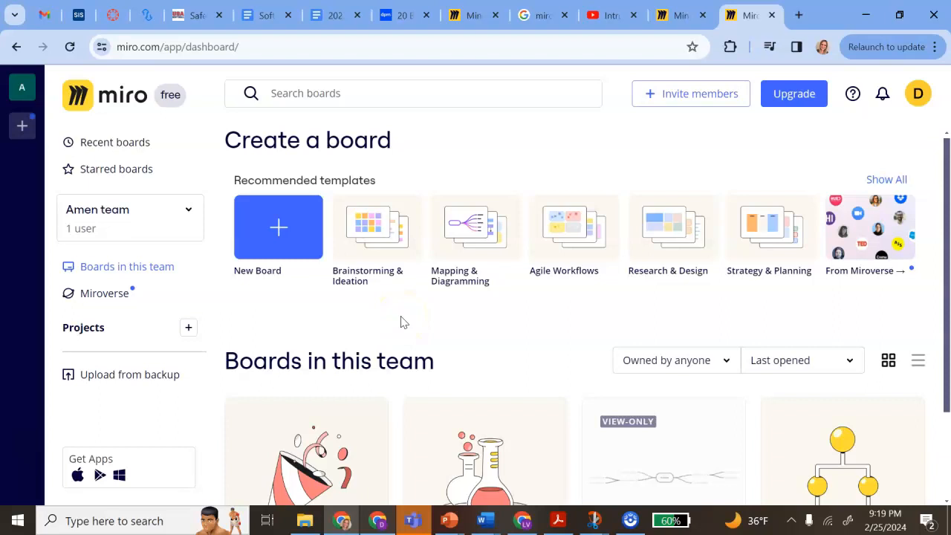
scroll(441, 322, down, 1)
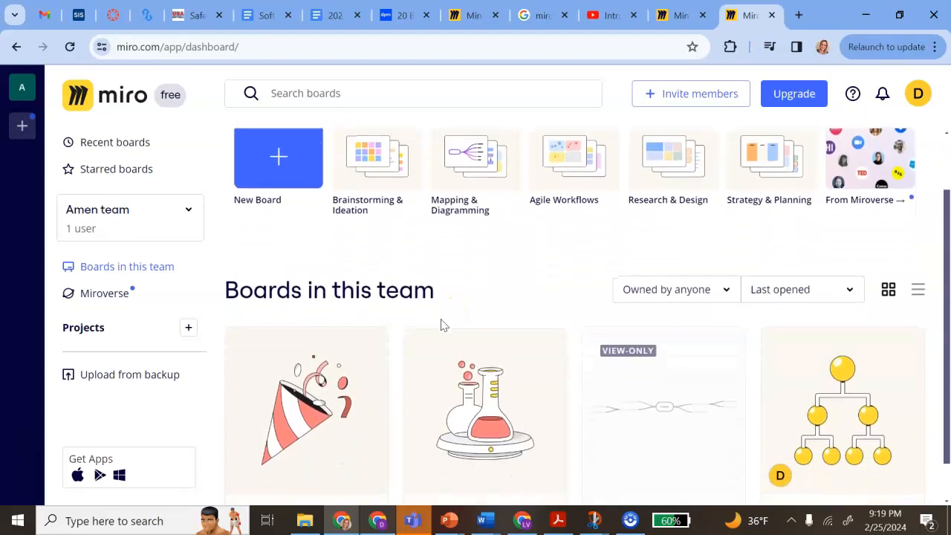
scroll(441, 322, up, 1)
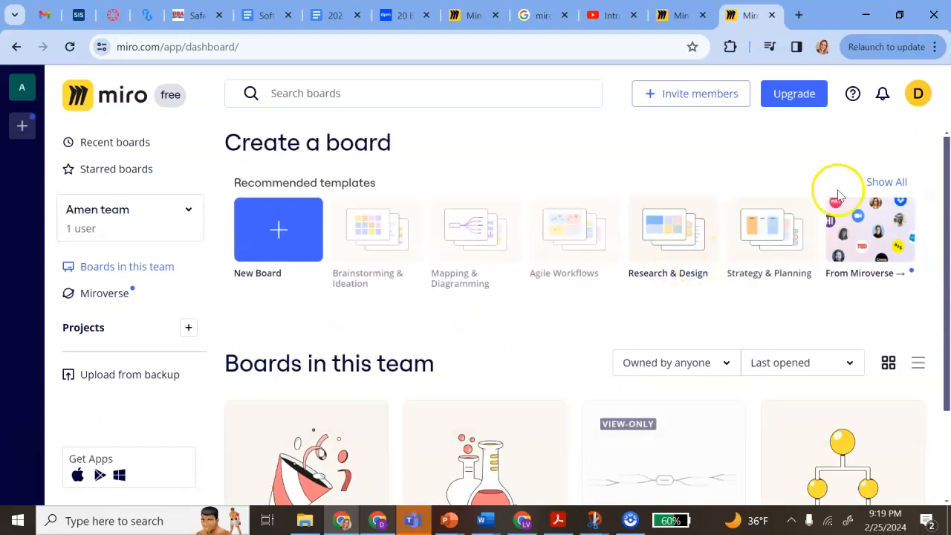
Open the full template library and browse its categories from Meetings & Workshops through Icebreakers.
click(872, 183)
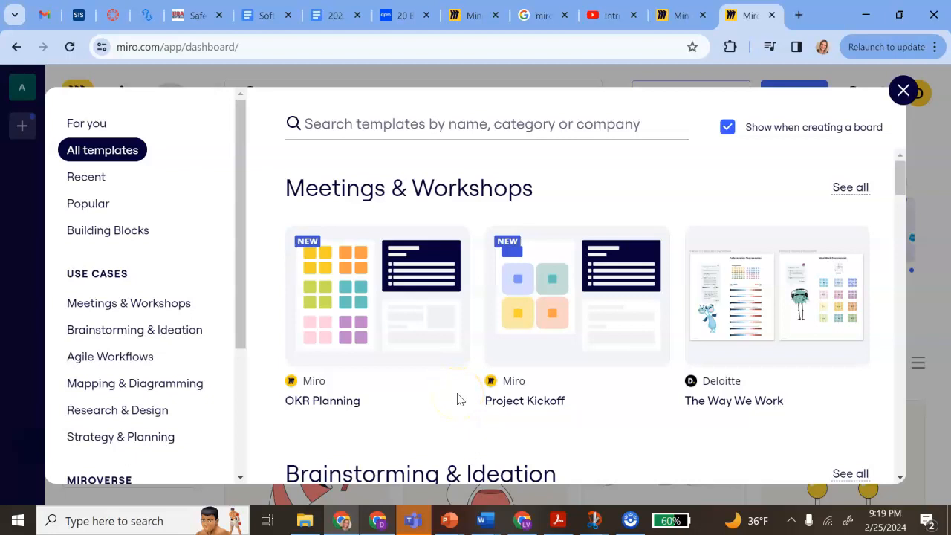
scroll(458, 400, down, 5)
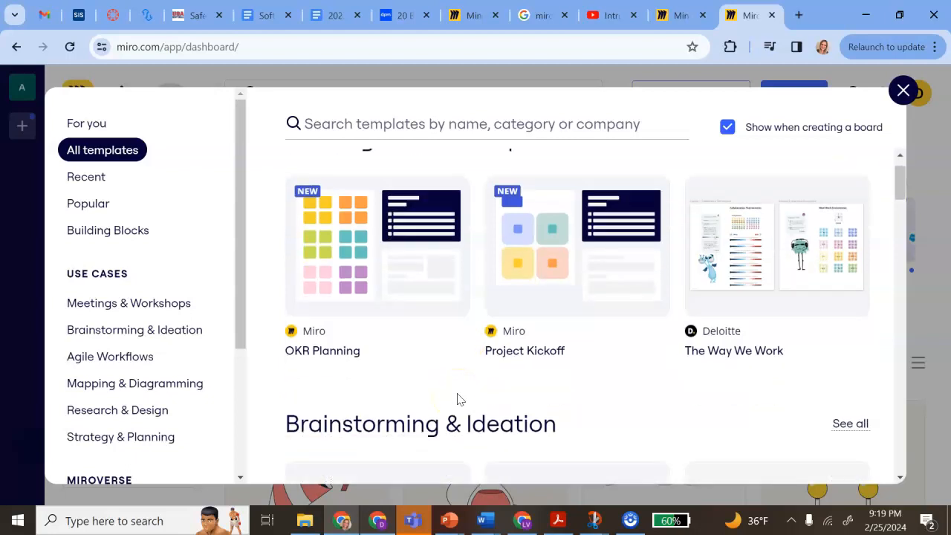
scroll(458, 400, down, 1)
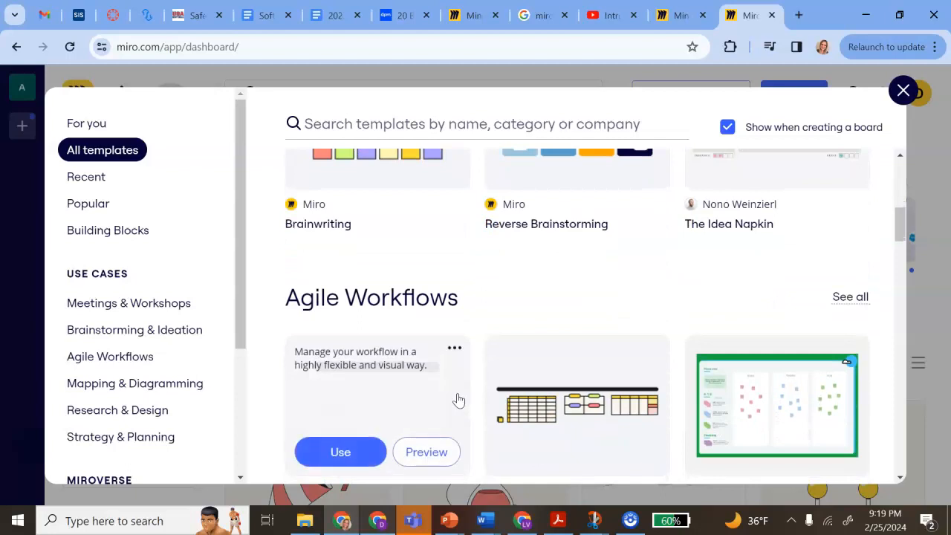
scroll(486, 344, down, 3)
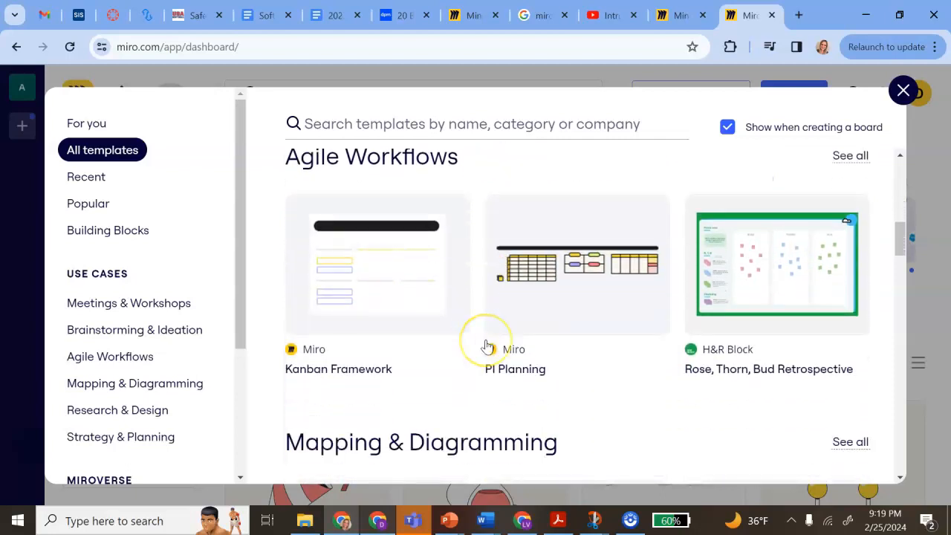
scroll(486, 344, down, 1)
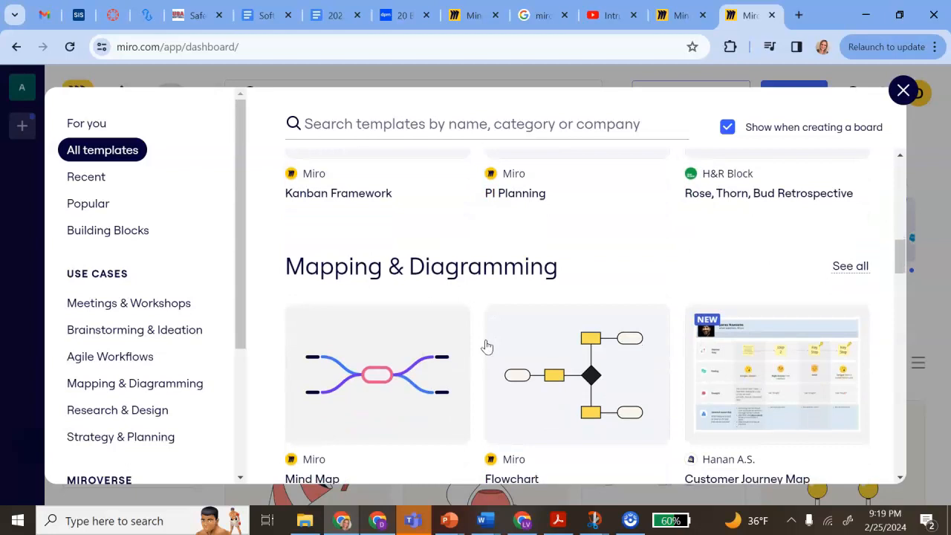
scroll(486, 344, down, 1)
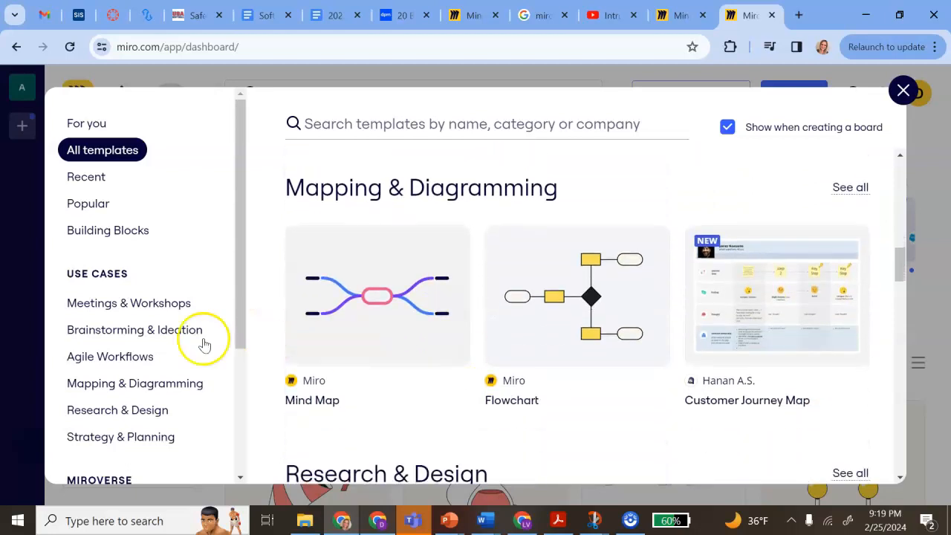
scroll(139, 343, down, 3)
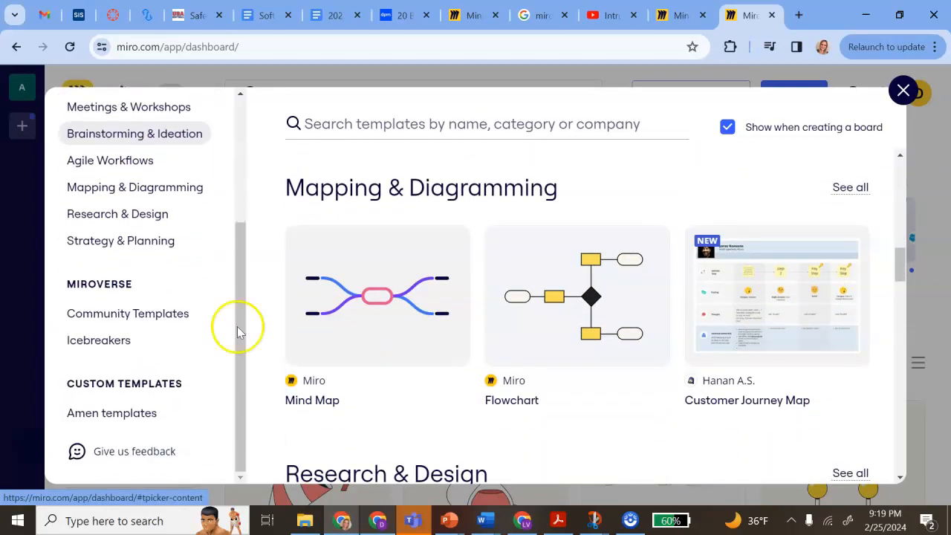
scroll(448, 378, down, 6)
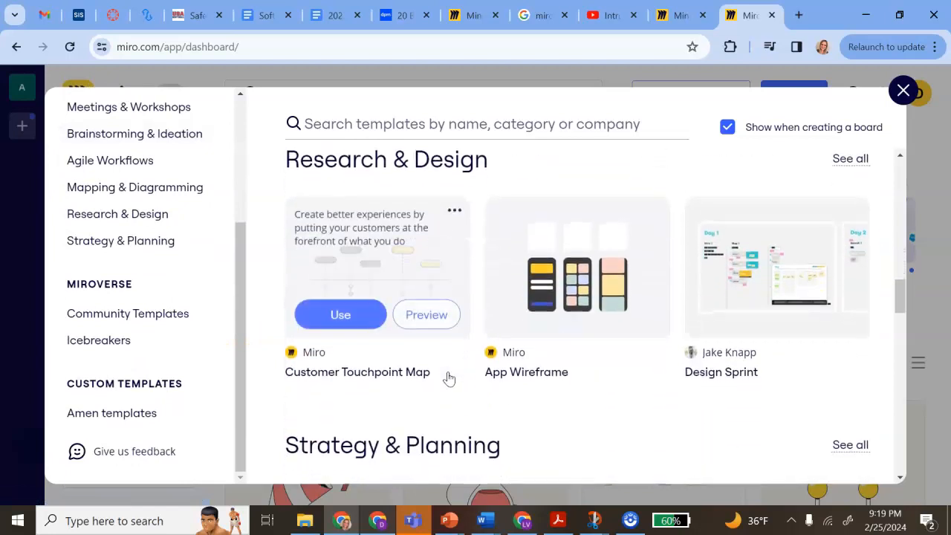
scroll(448, 378, down, 4)
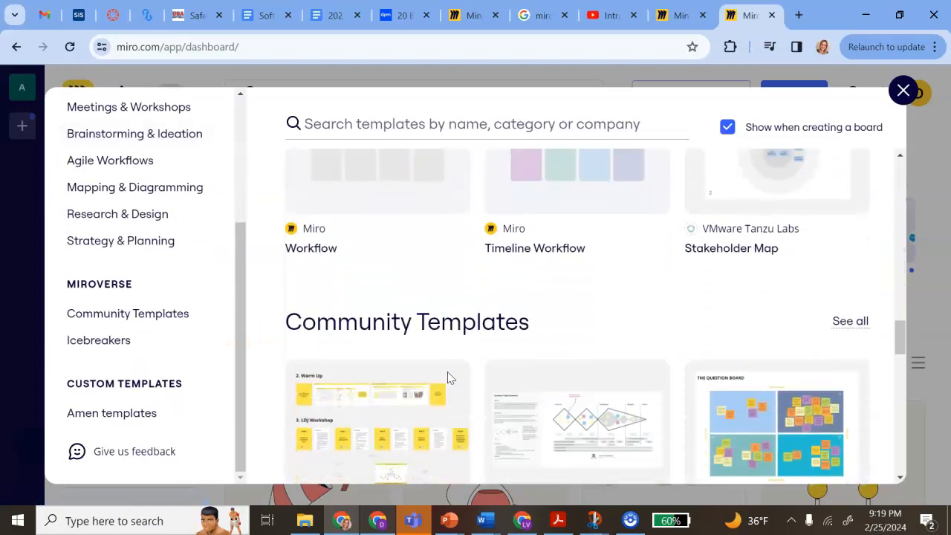
scroll(448, 378, down, 4)
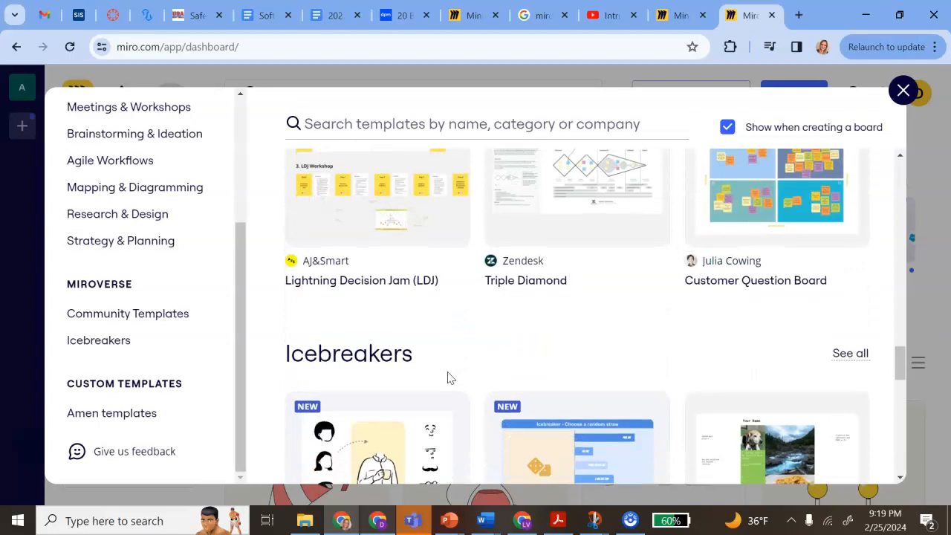
scroll(448, 378, down, 1)
scroll(463, 406, down, 1)
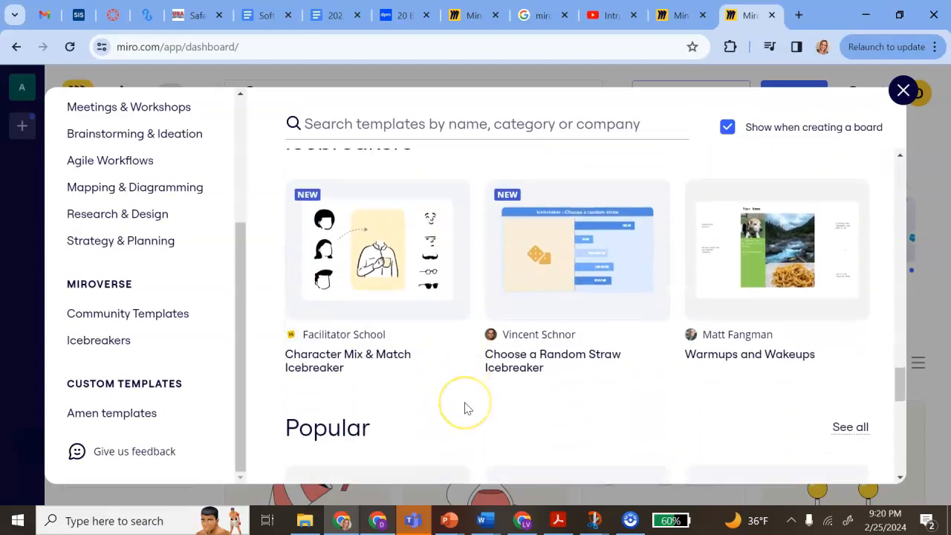
scroll(463, 407, up, 8)
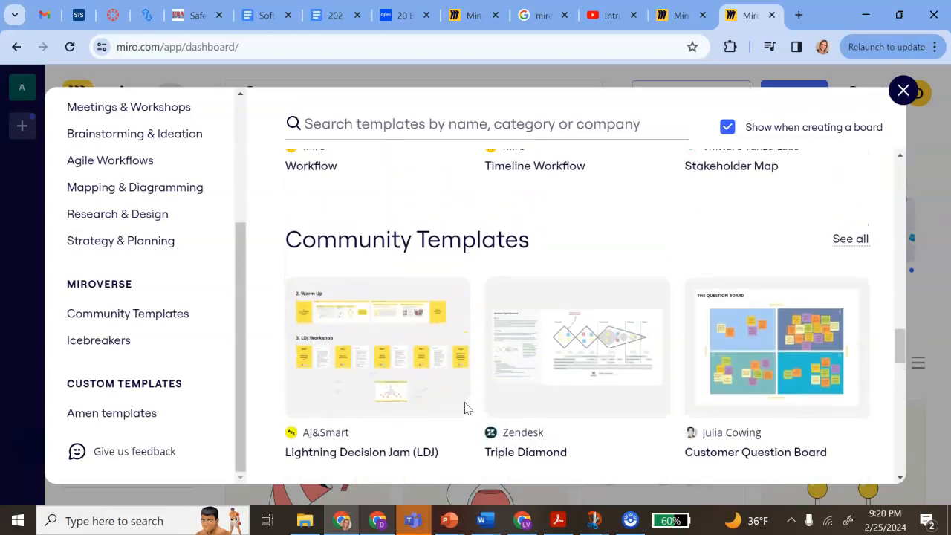
scroll(464, 407, up, 10)
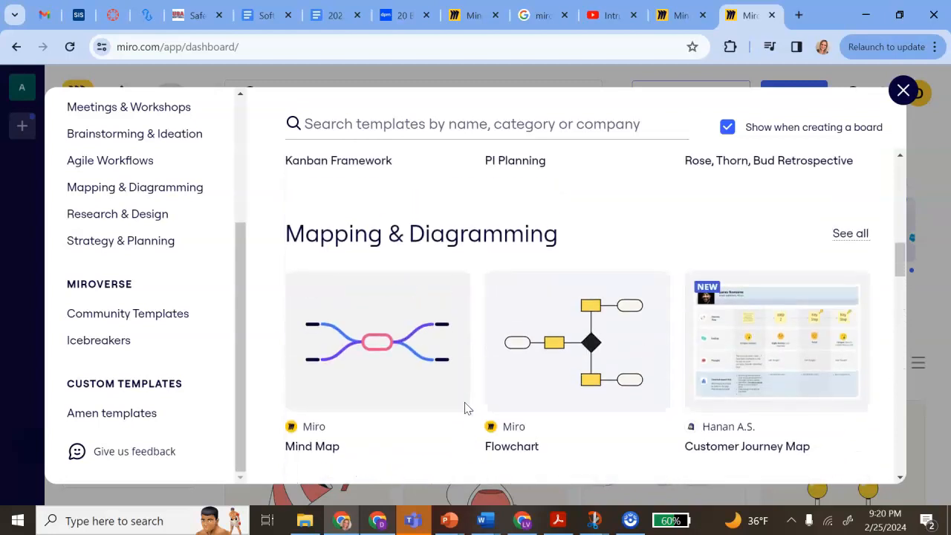
scroll(464, 407, up, 8)
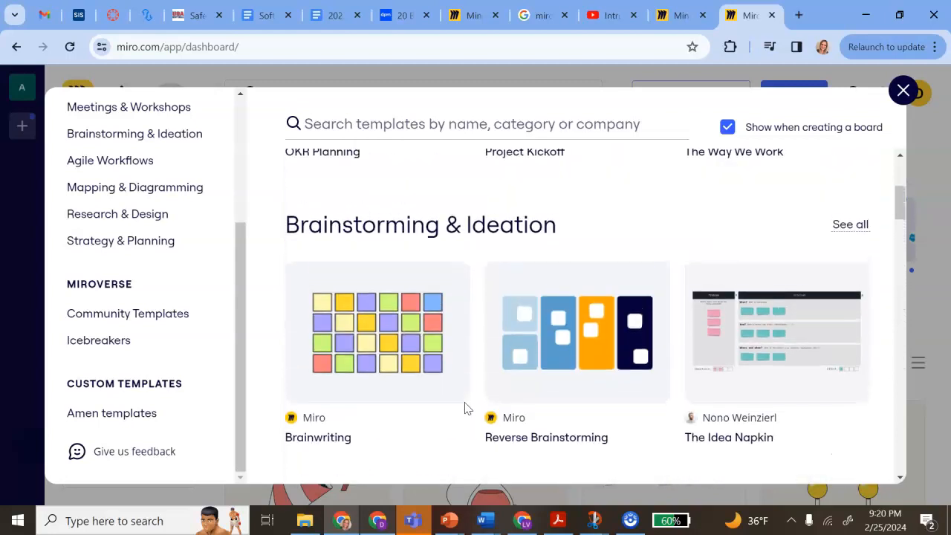
scroll(464, 407, up, 2)
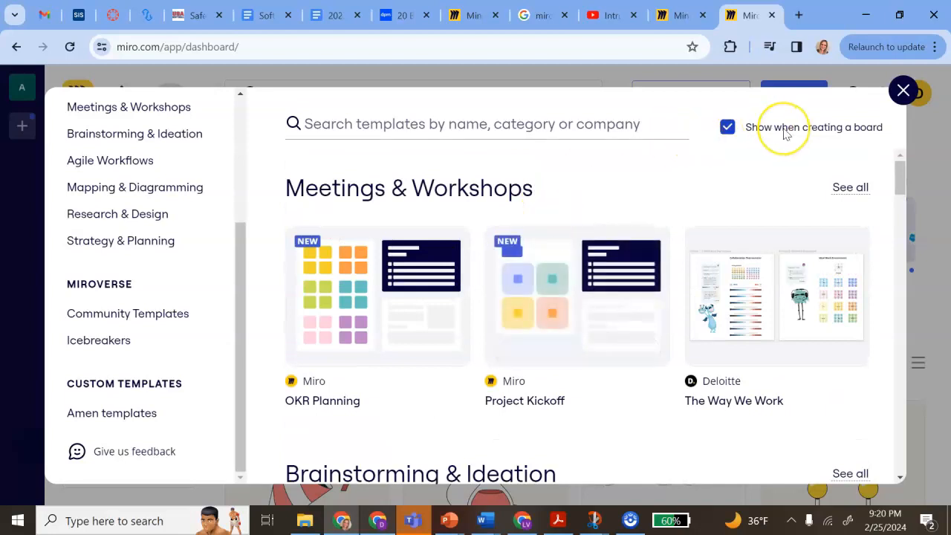
click(610, 186)
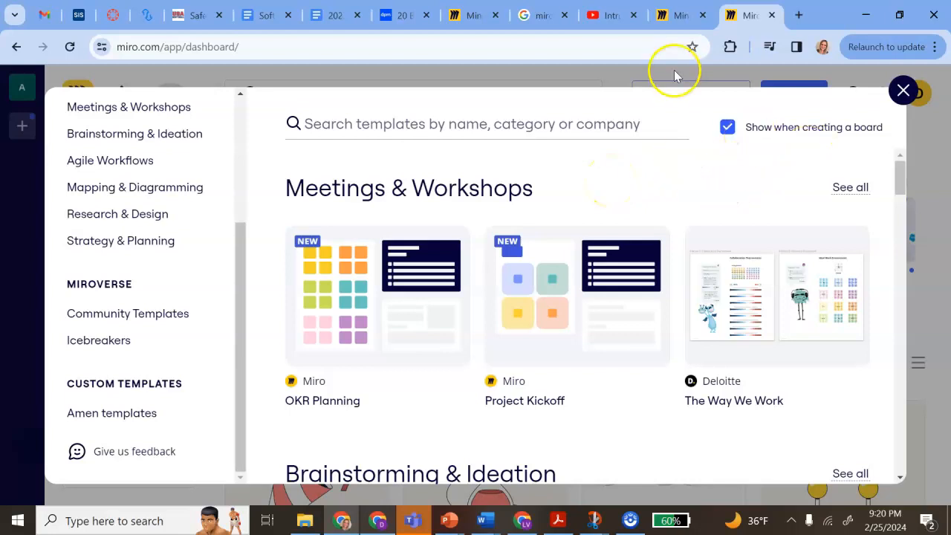
View the existing Inheritance and Variation mind map board, then return to the dashboard and close the template library.
click(679, 11)
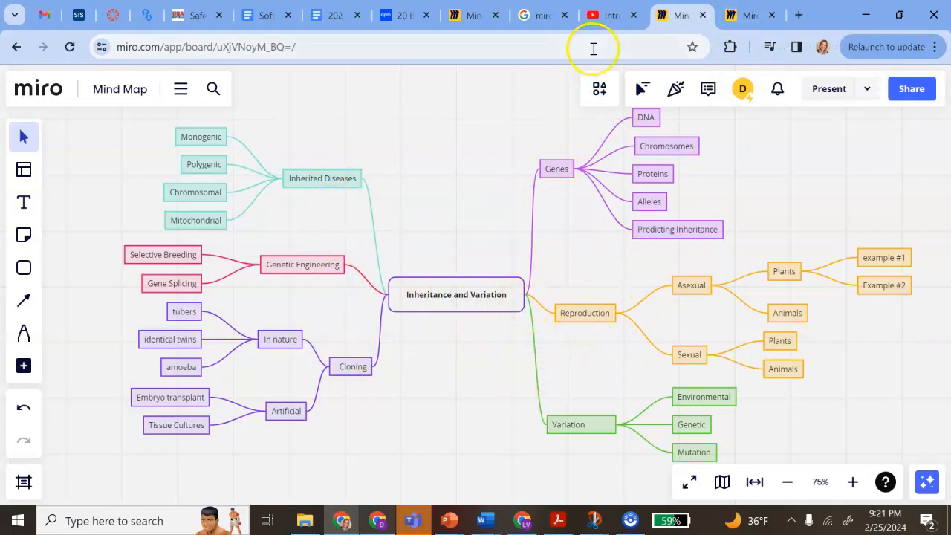
click(739, 13)
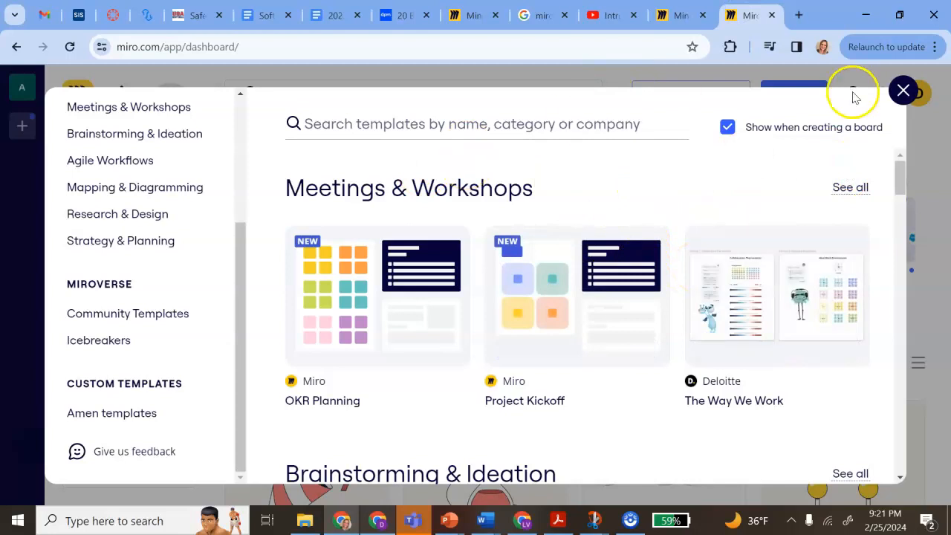
click(903, 90)
Create a new team board from the Mind Map template in the Mapping & Diagramming category.
mouse_move(490, 249)
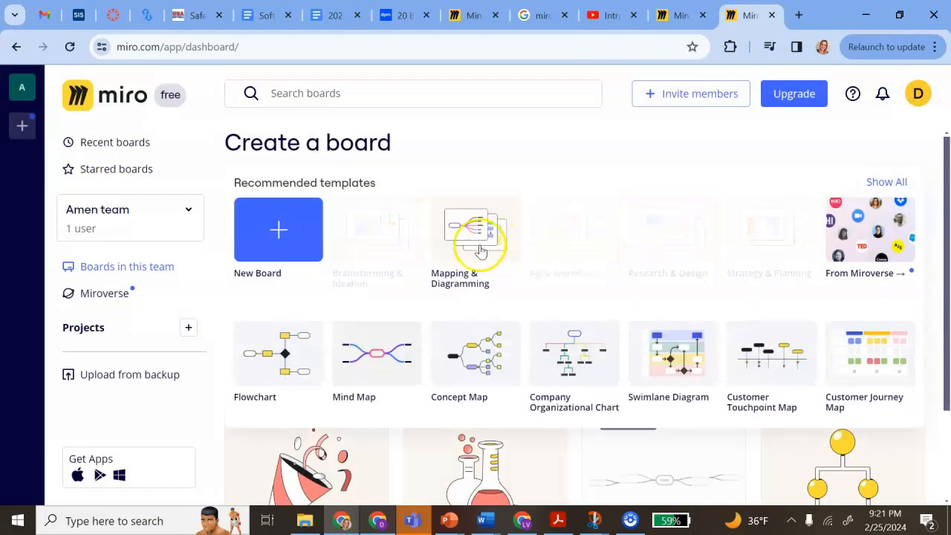
click(382, 357)
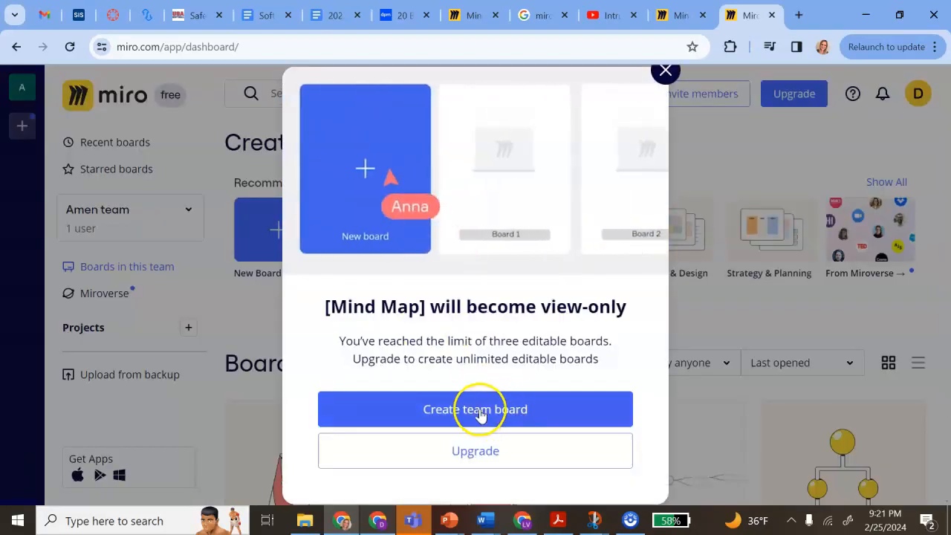
click(480, 413)
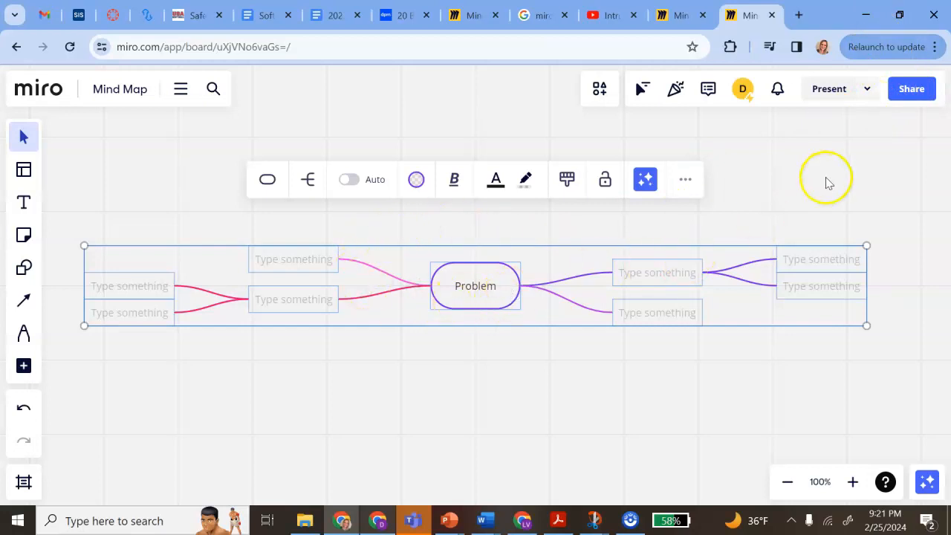
Review the new board's sharing options for inviting, publishing and exporting, and close them without changes.
click(907, 90)
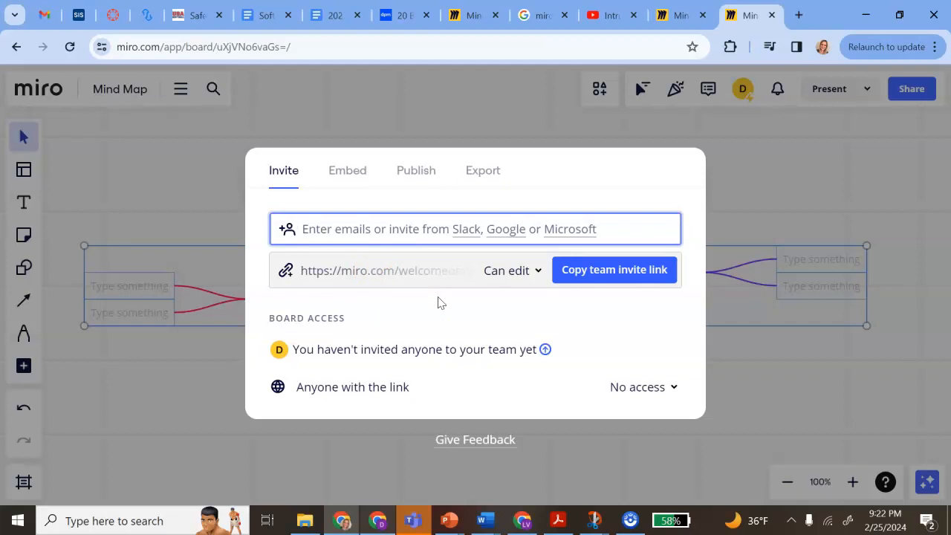
click(345, 183)
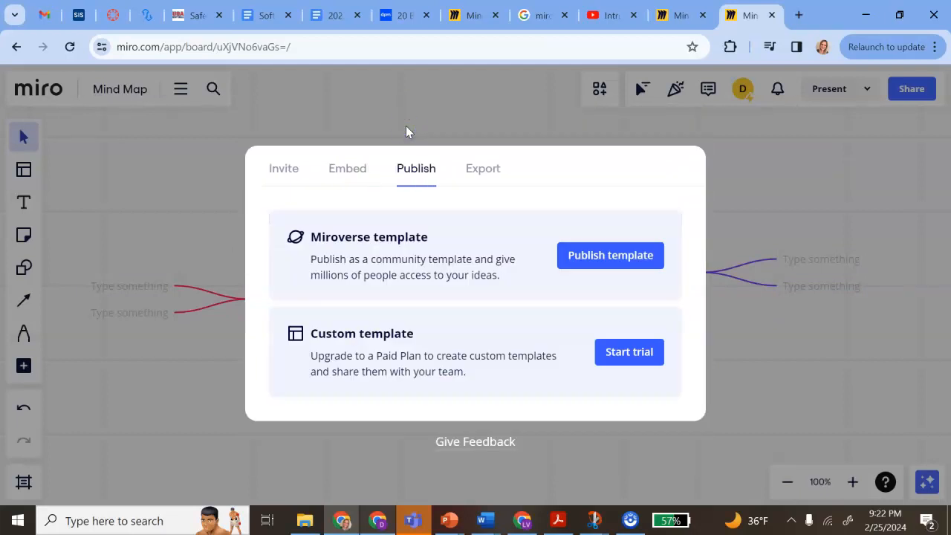
click(485, 175)
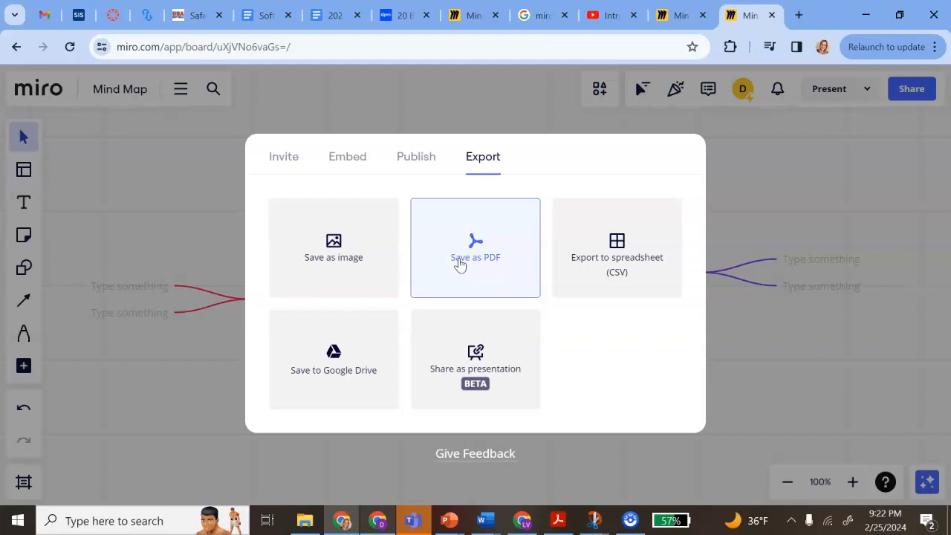
click(283, 159)
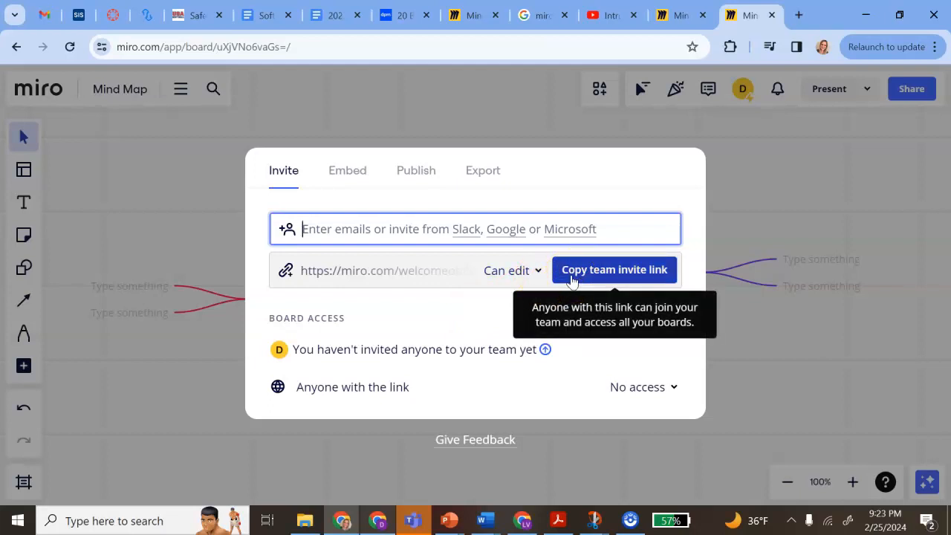
click(754, 182)
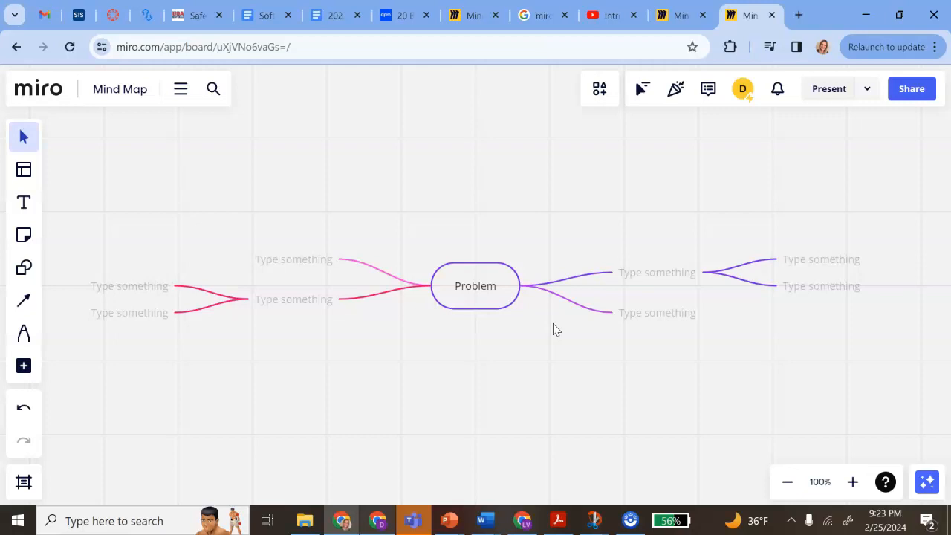
Replace the text of the mind map's central node with "Inheritance and Variation".
click(475, 284)
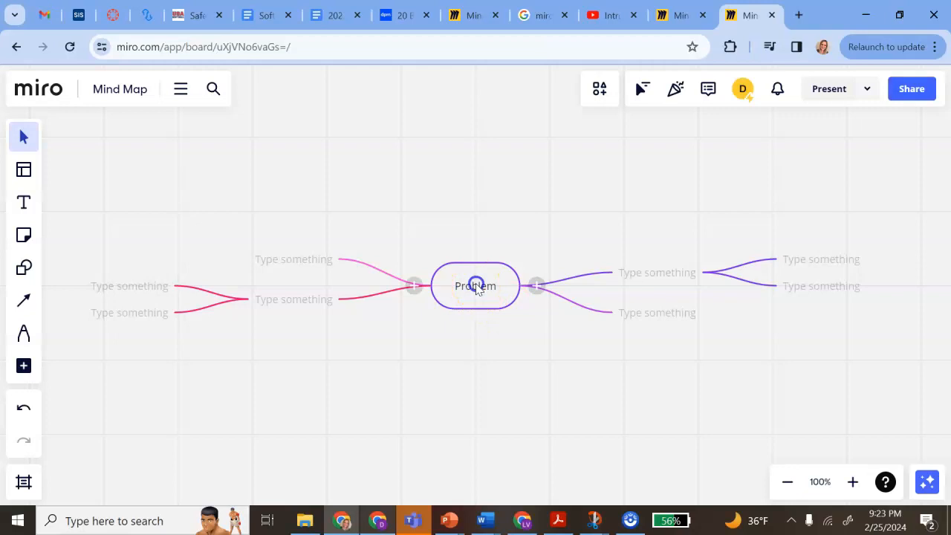
double_click(476, 285)
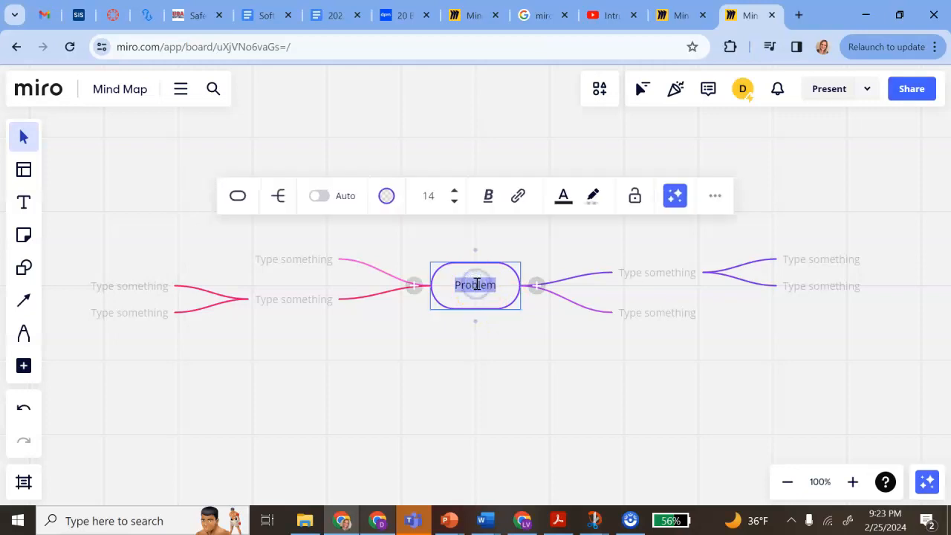
text(Inher)
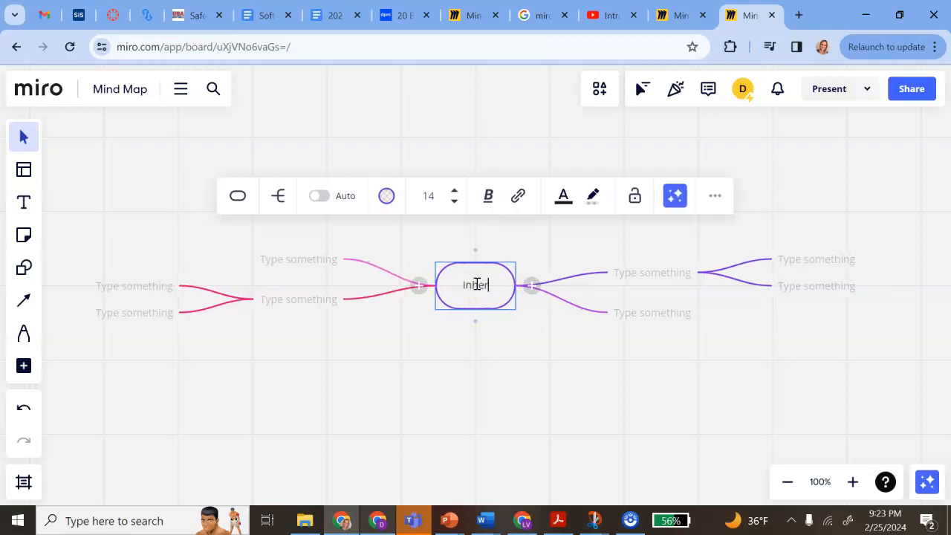
text(itance and )
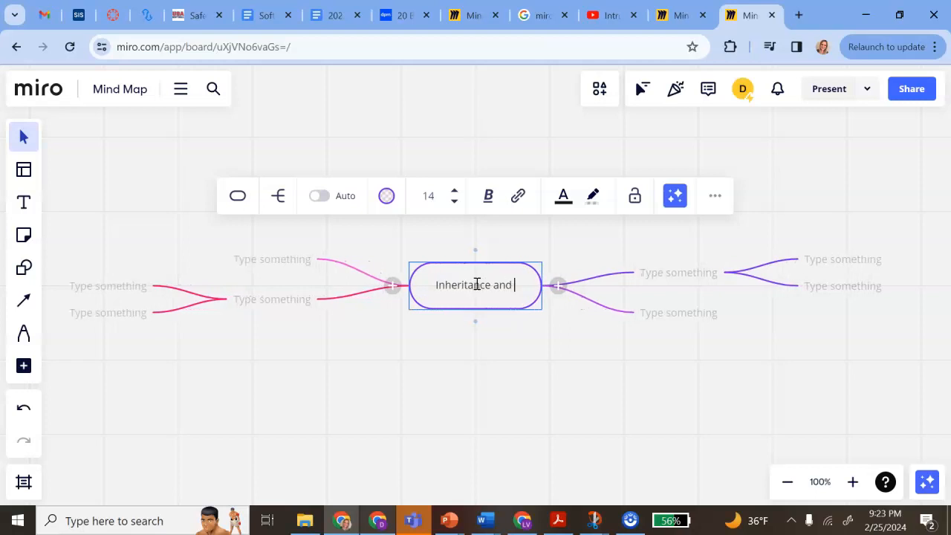
text(Variation)
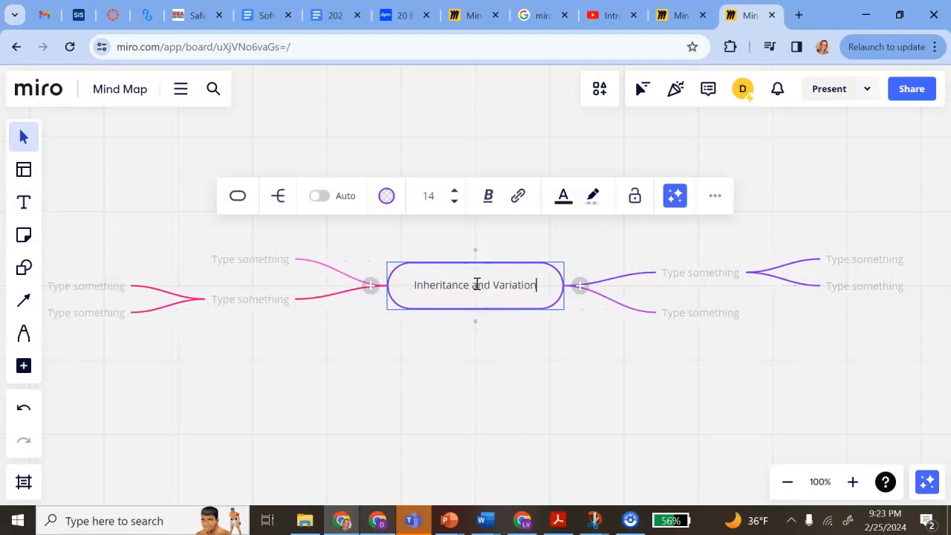
Make the central node's "Inheritance and Variation" text bold and set its font size to 18.
click(439, 340)
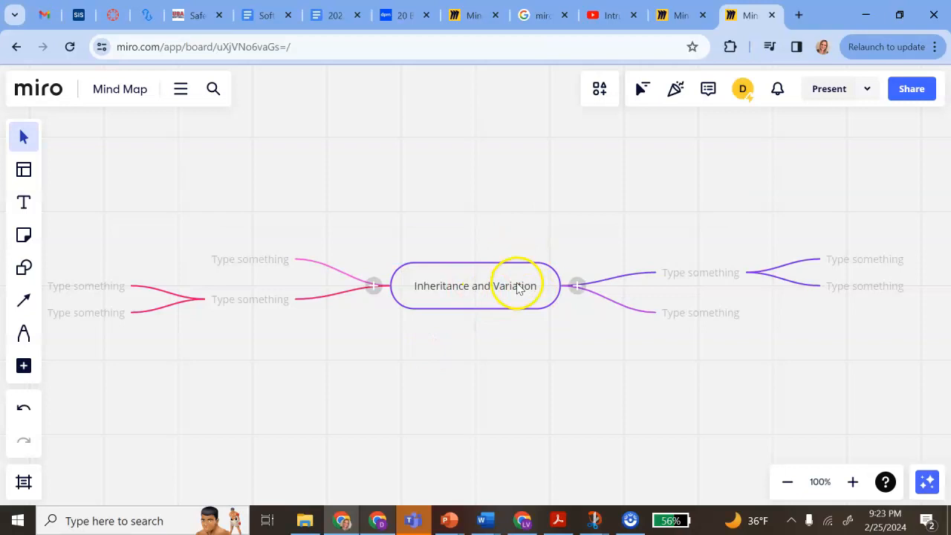
double_click(487, 290)
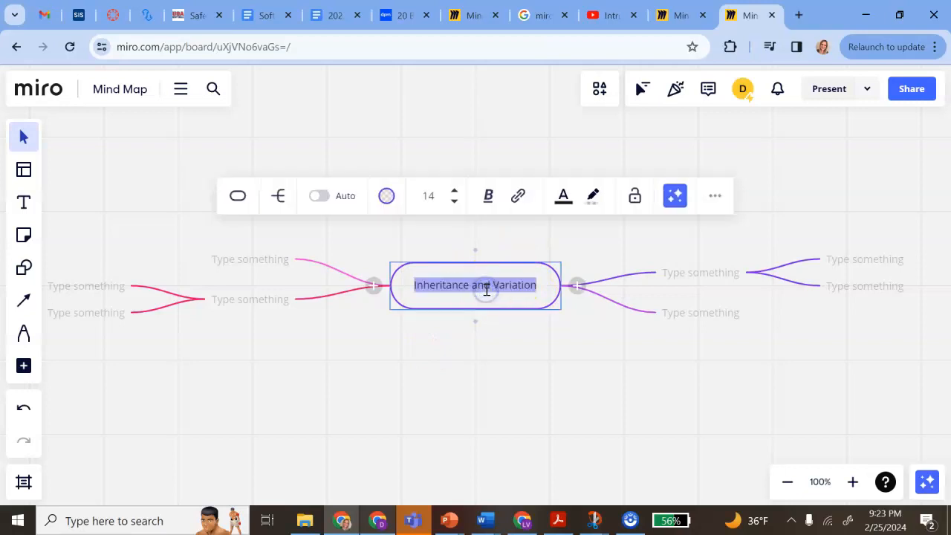
click(489, 197)
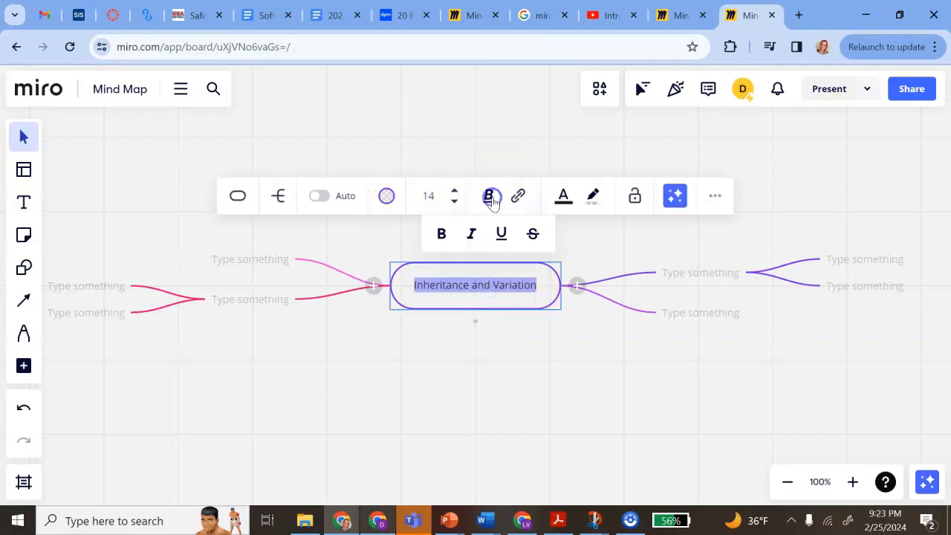
click(441, 233)
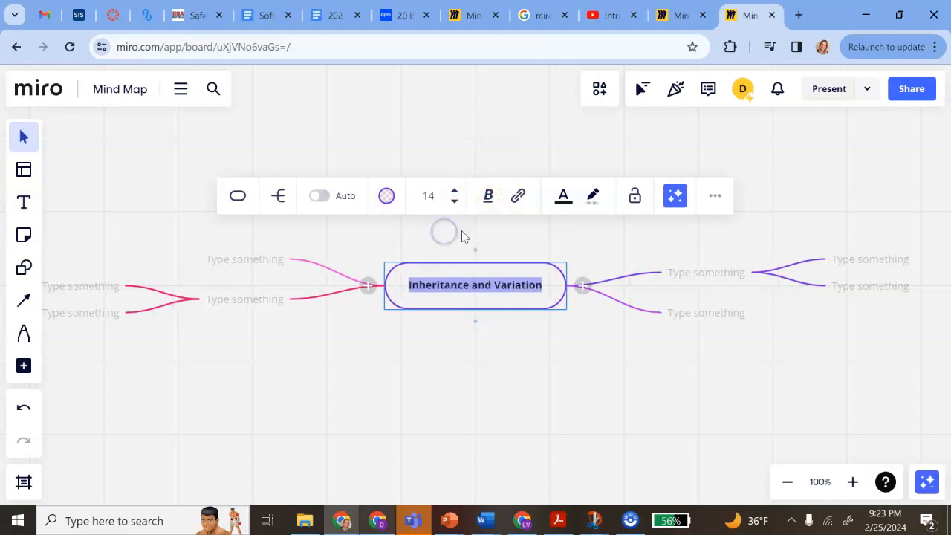
click(454, 191)
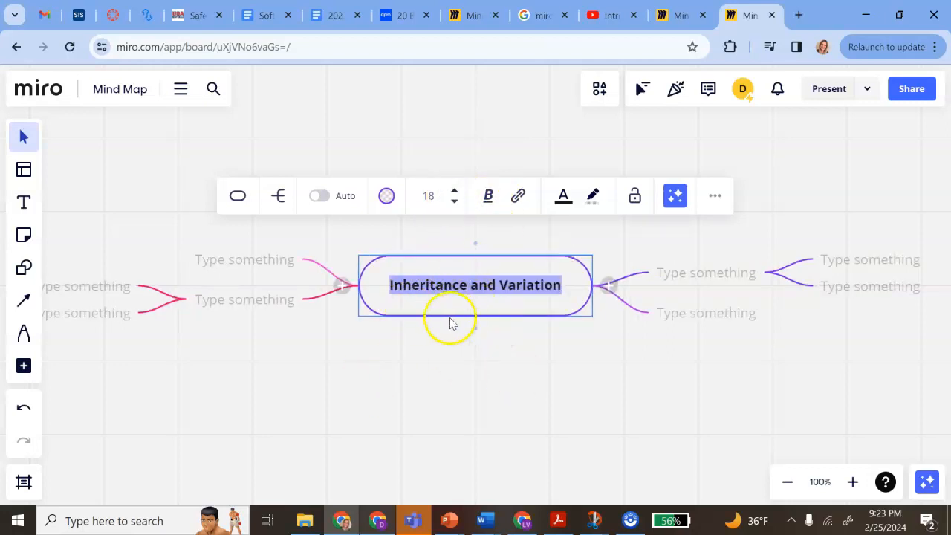
Set the central node's colour to violet #7a28ff with 20% fill opacity.
click(389, 197)
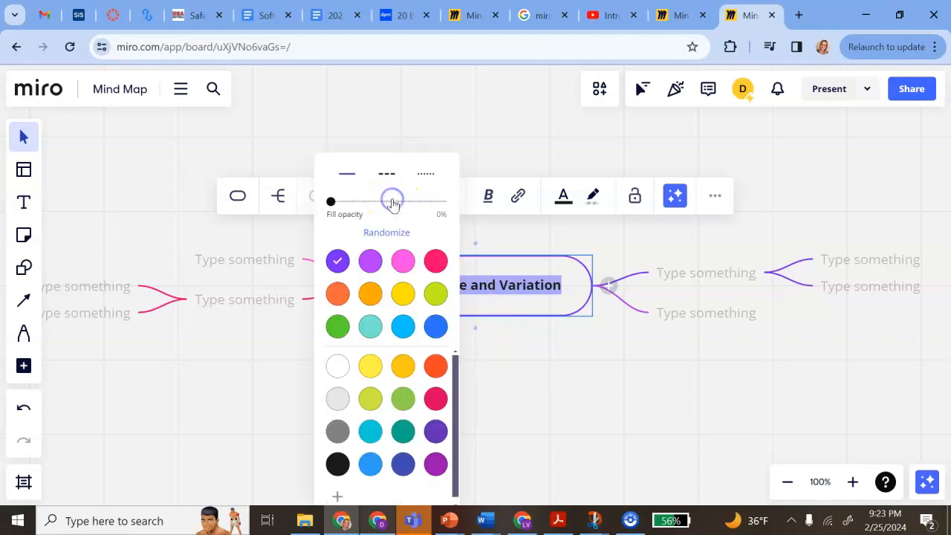
click(370, 260)
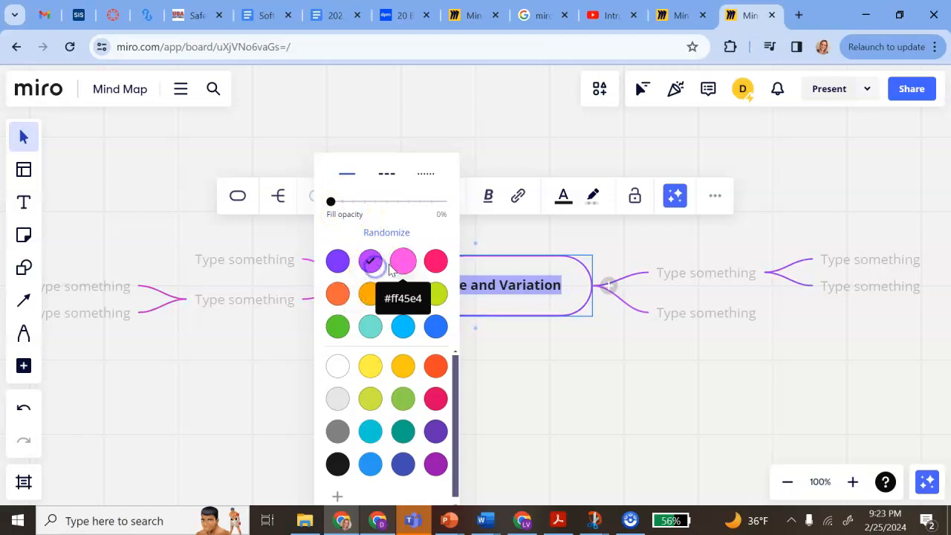
click(410, 269)
click(338, 262)
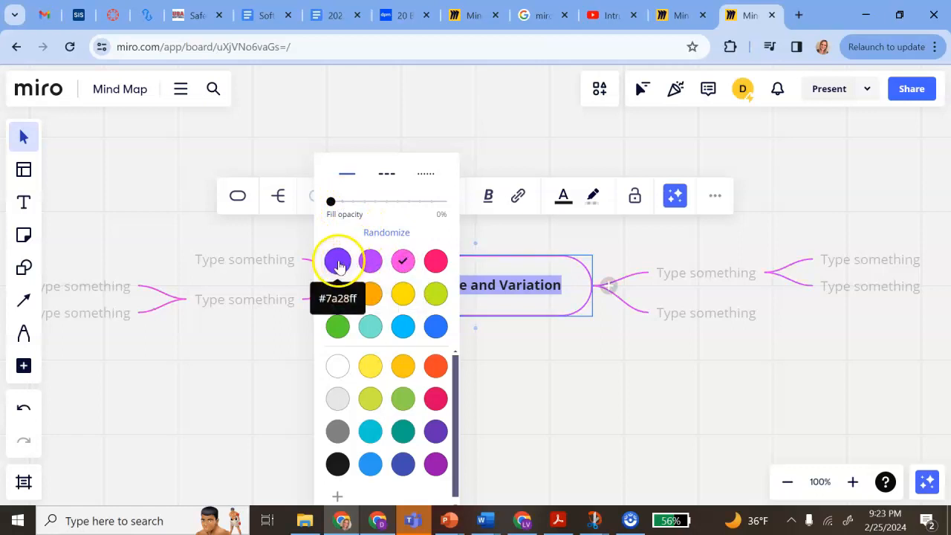
drag(331, 201, 351, 200)
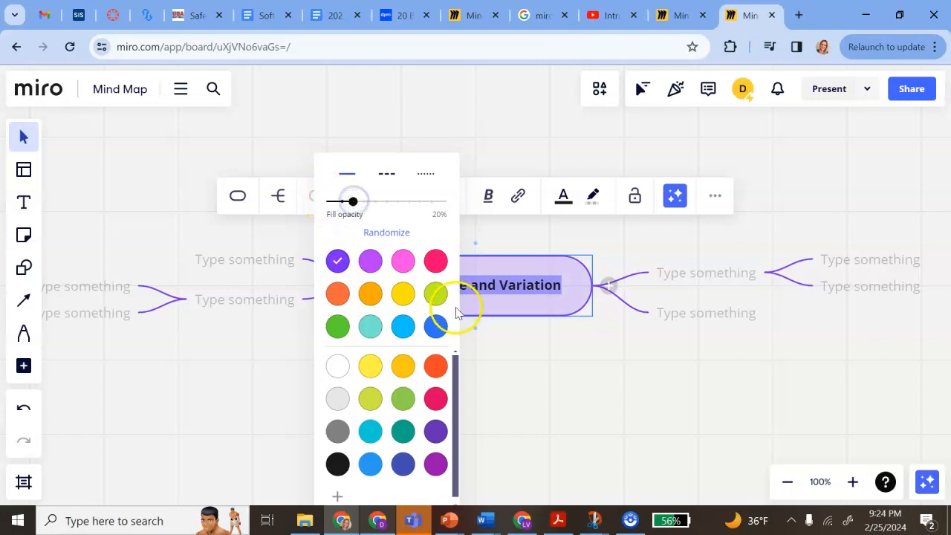
click(495, 393)
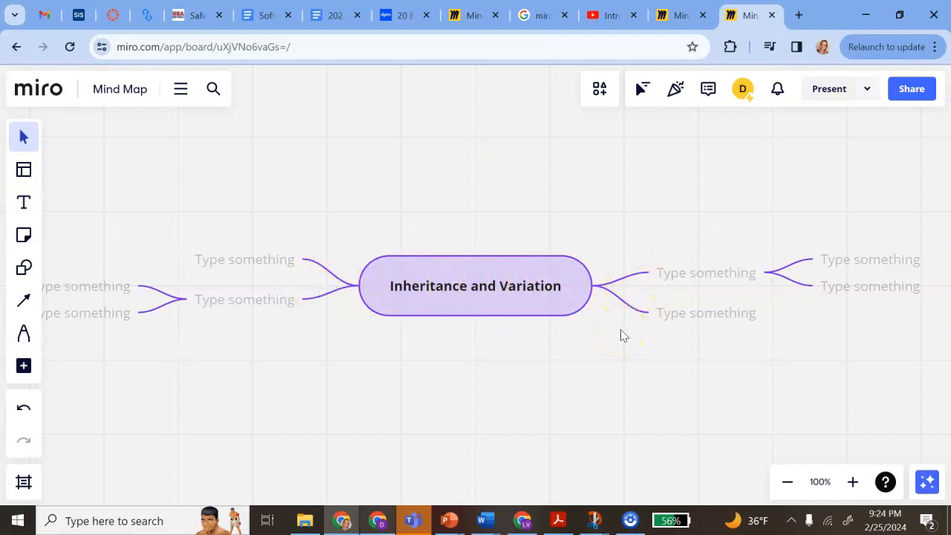
Replace the placeholder text of the upper-left branch node with "Inherited diseases".
double_click(242, 261)
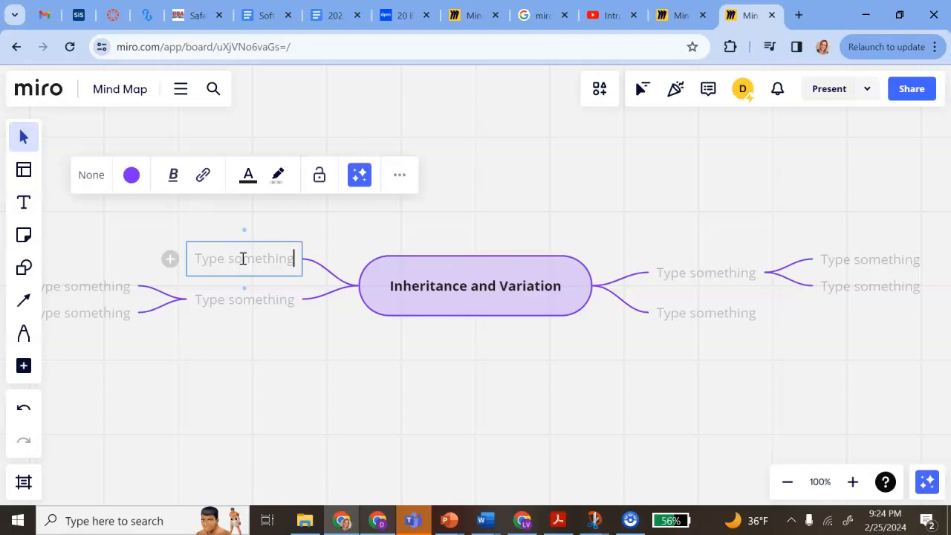
text(I)
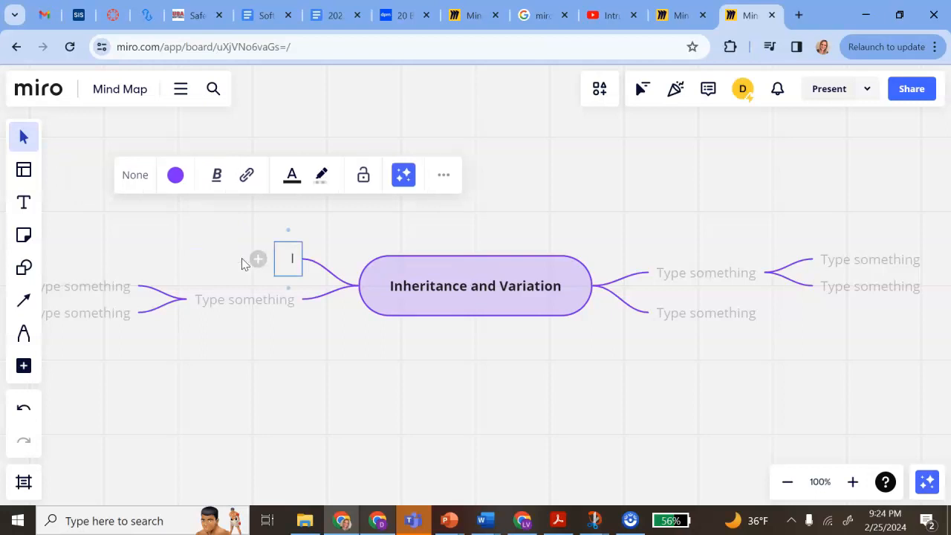
text(nherited diseaes)
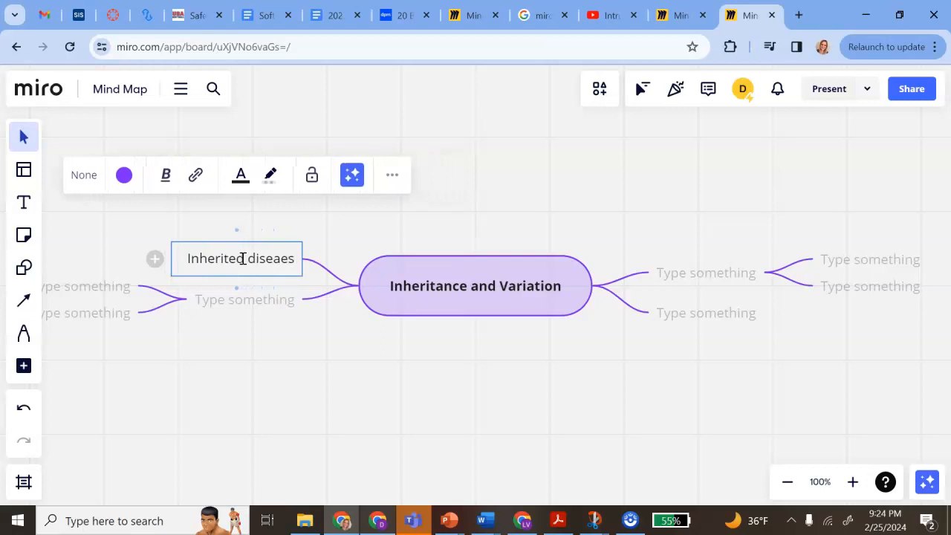
key(BackSpace)
key(BackSpace)
key(BackSpace)
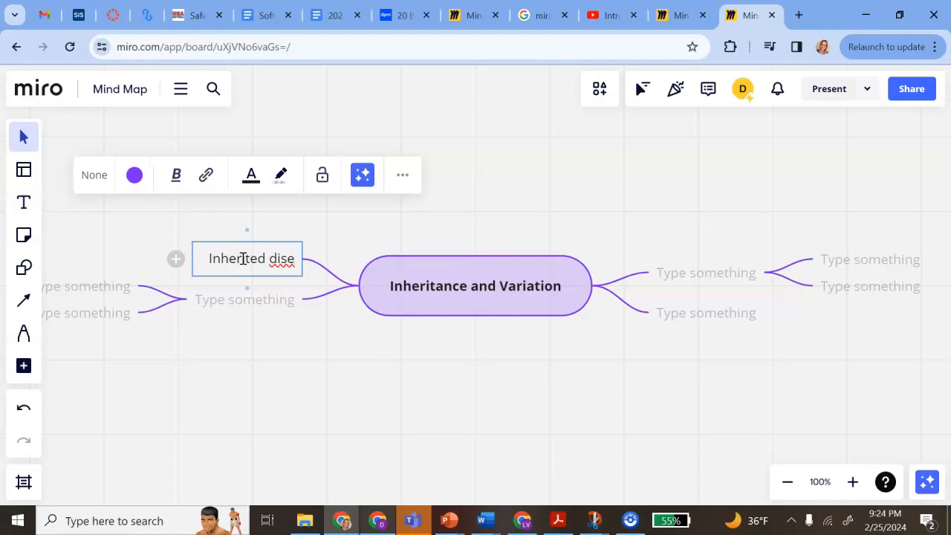
text(ases)
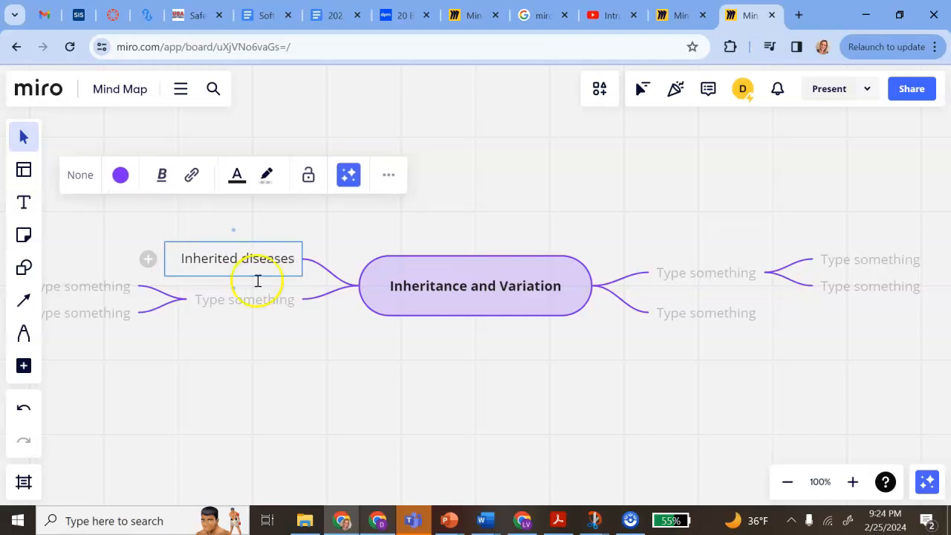
click(269, 325)
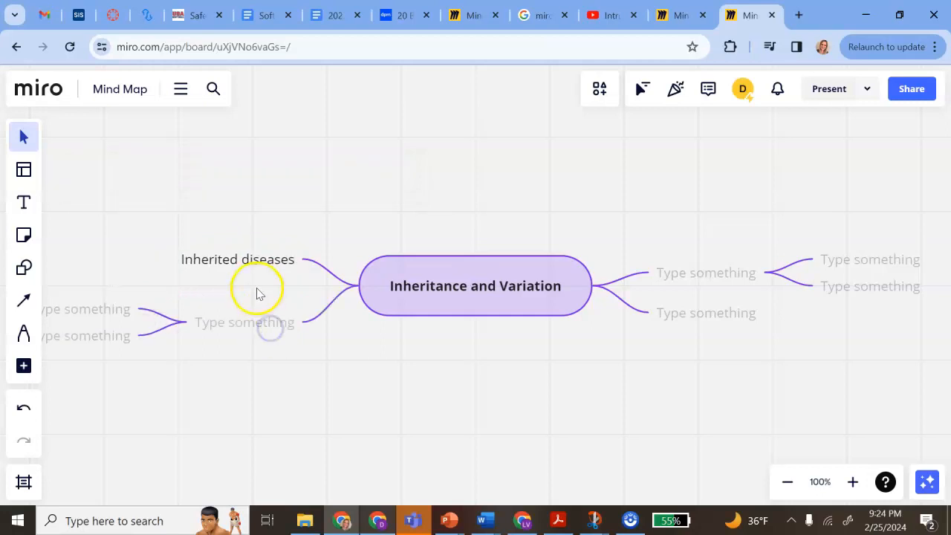
click(245, 264)
click(357, 401)
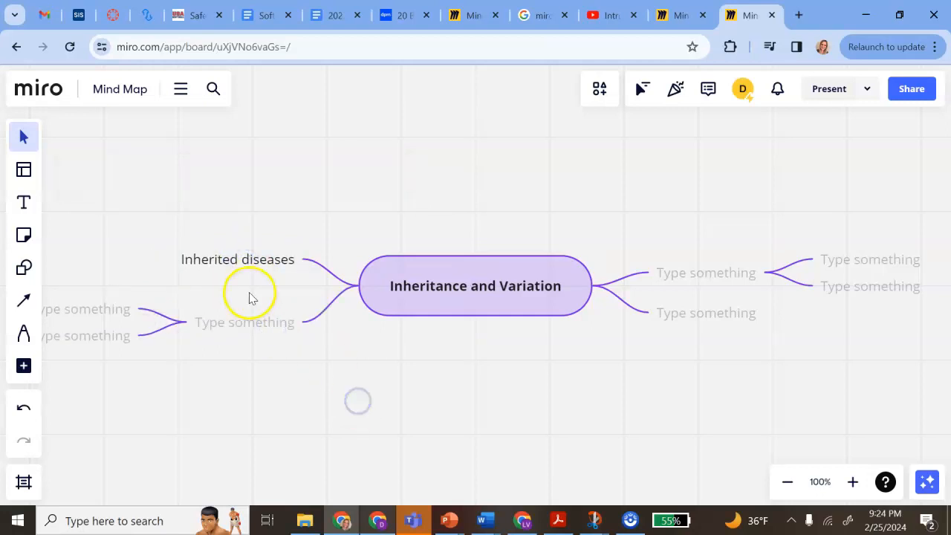
Give the "Inherited diseases" node a rounded rectangle shape and colour it pink with 20% fill opacity.
mouse_move(238, 254)
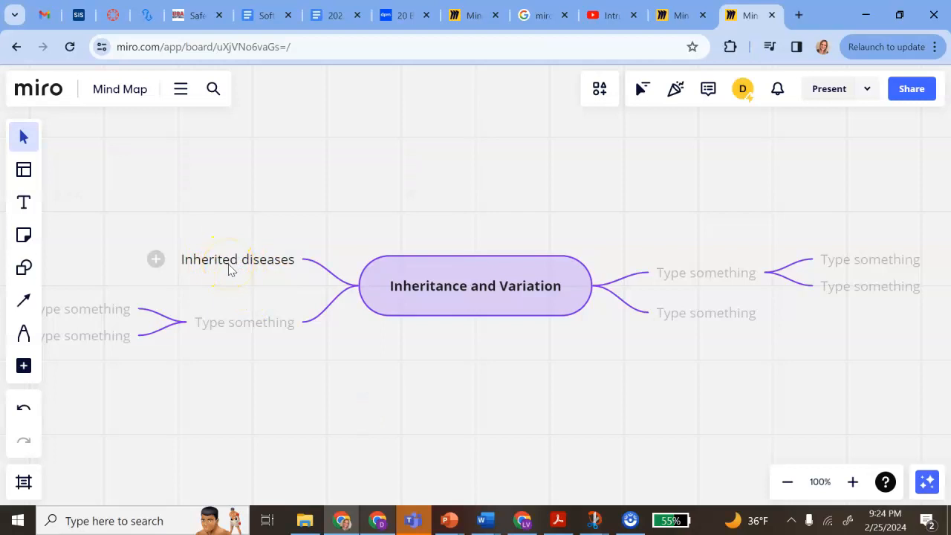
click(229, 266)
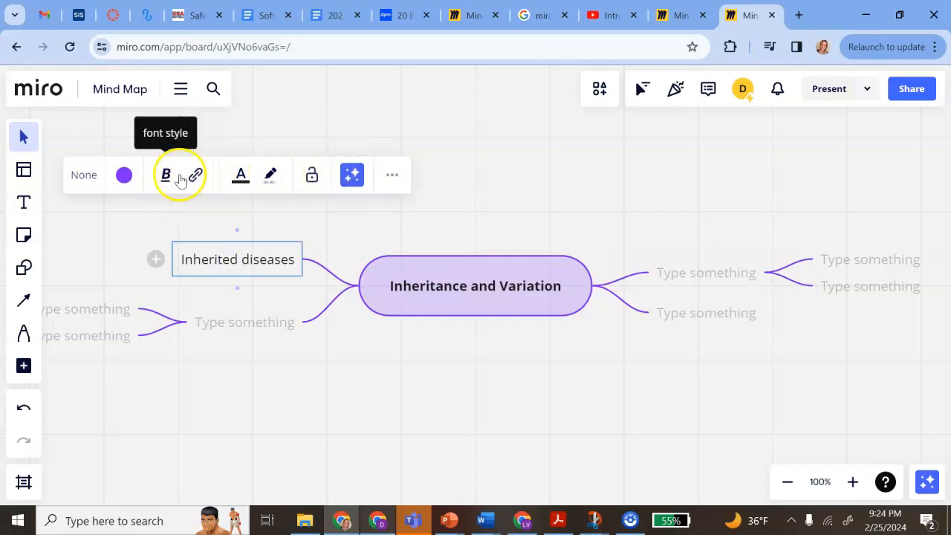
click(87, 179)
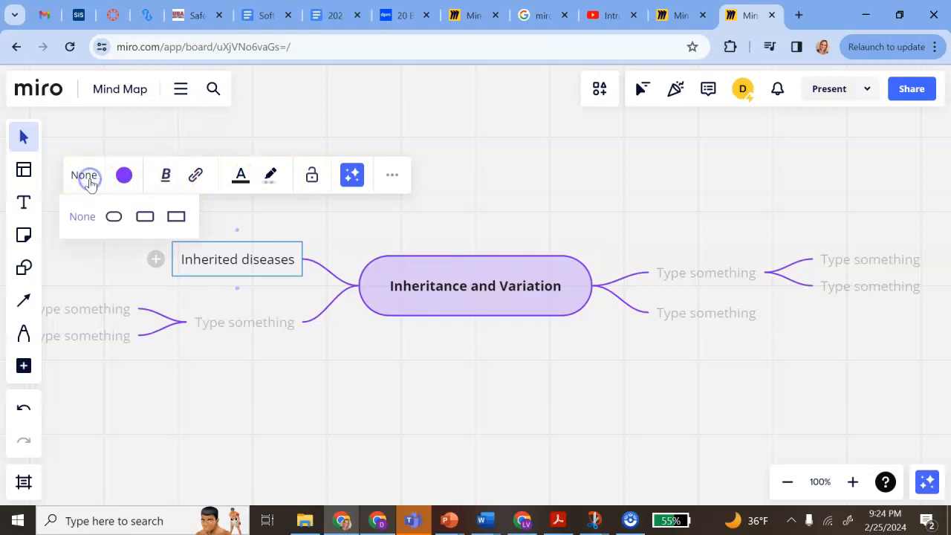
click(147, 218)
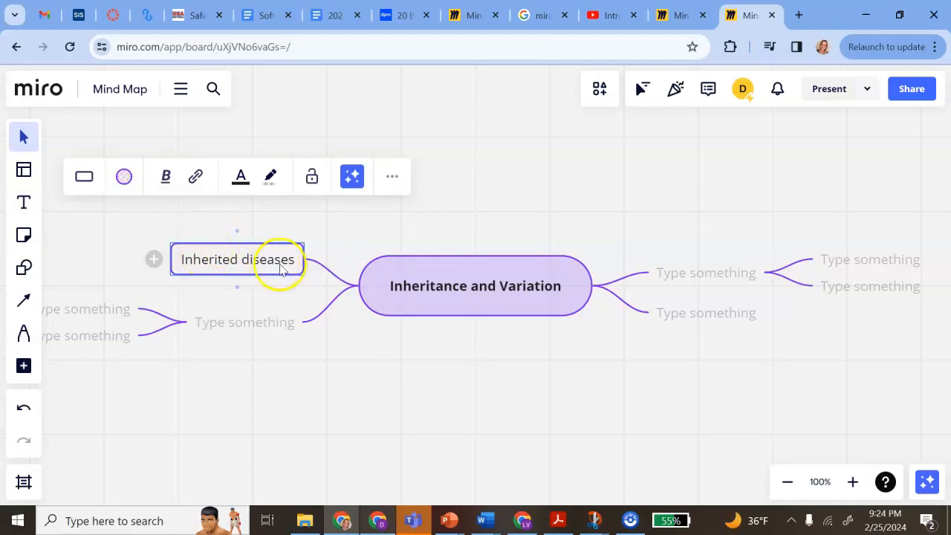
click(126, 180)
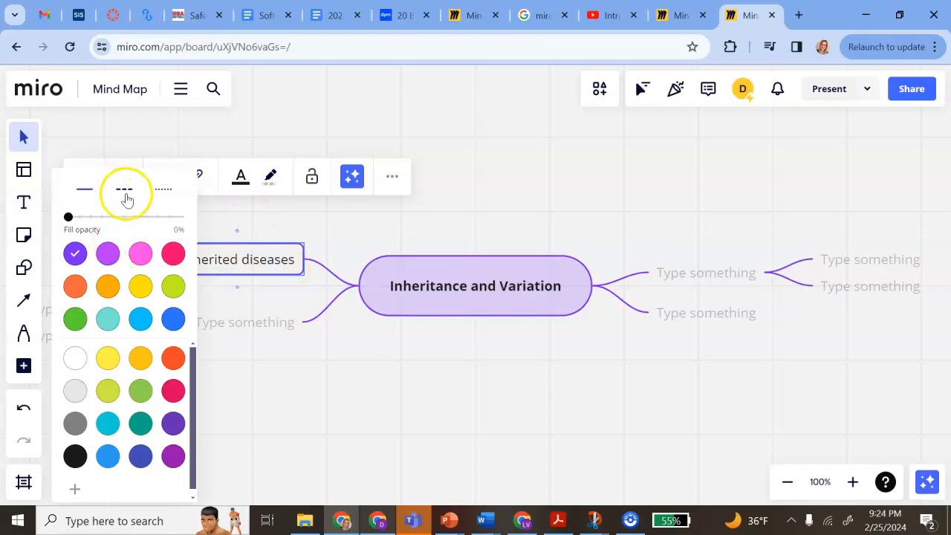
click(141, 254)
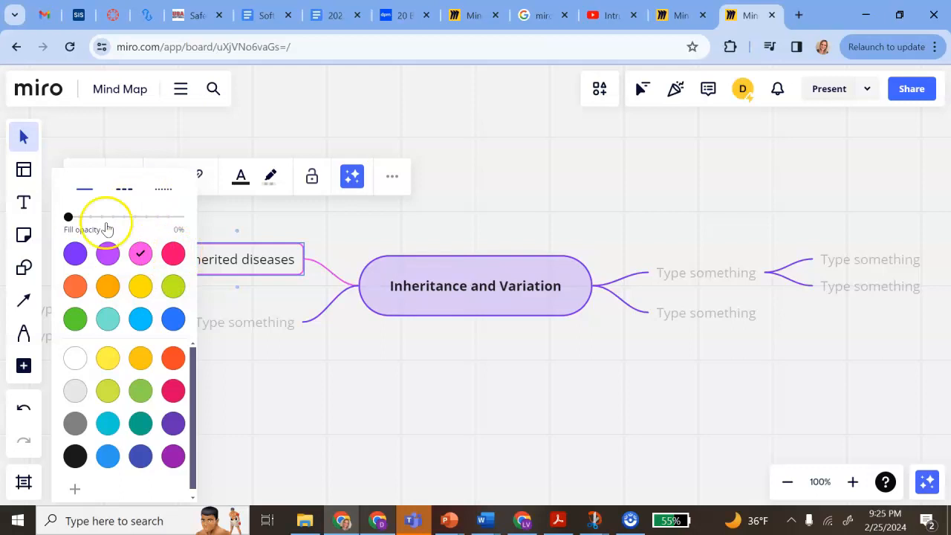
click(89, 218)
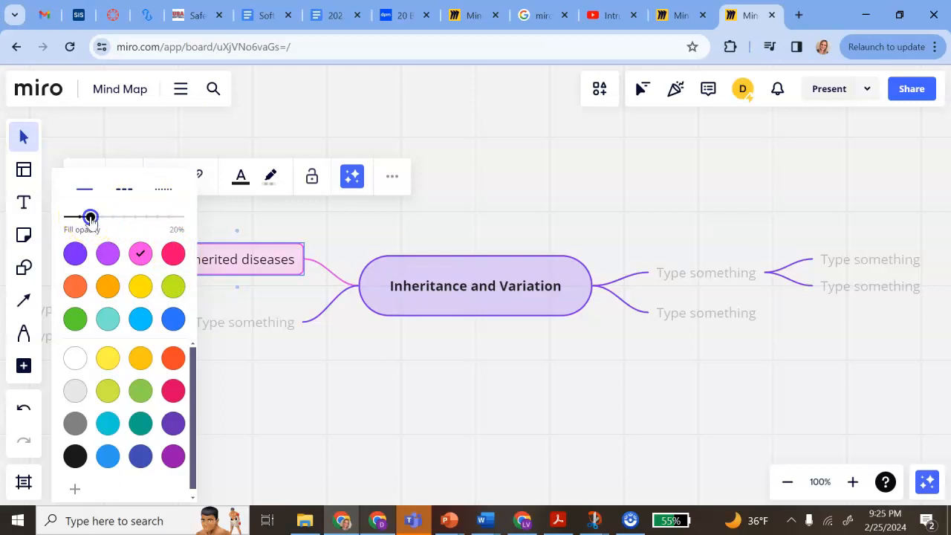
click(365, 367)
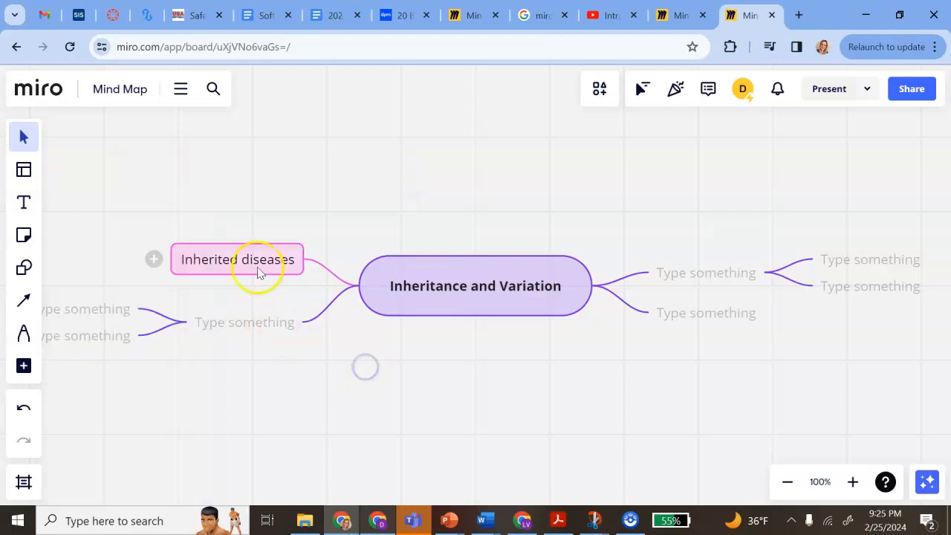
Add four child nodes to the "Inherited diseases" node.
click(243, 323)
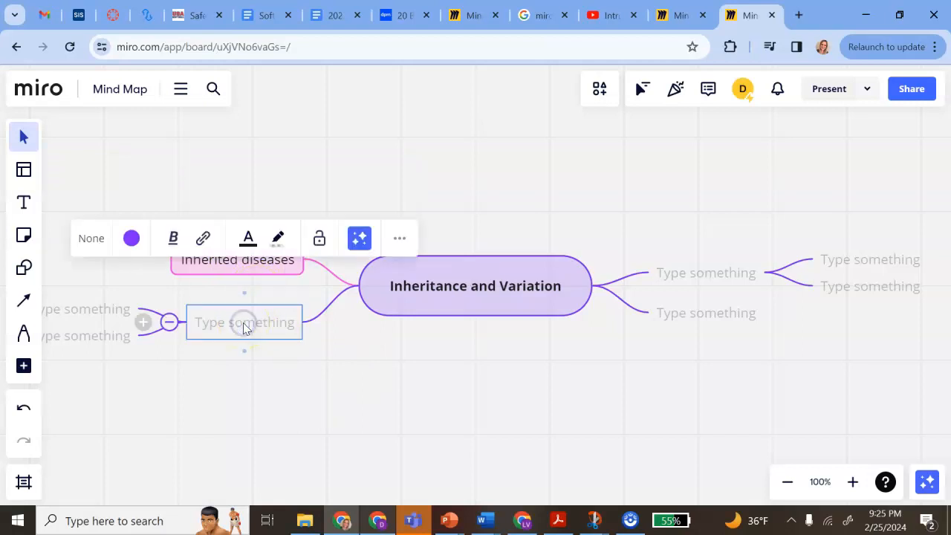
click(186, 268)
click(153, 260)
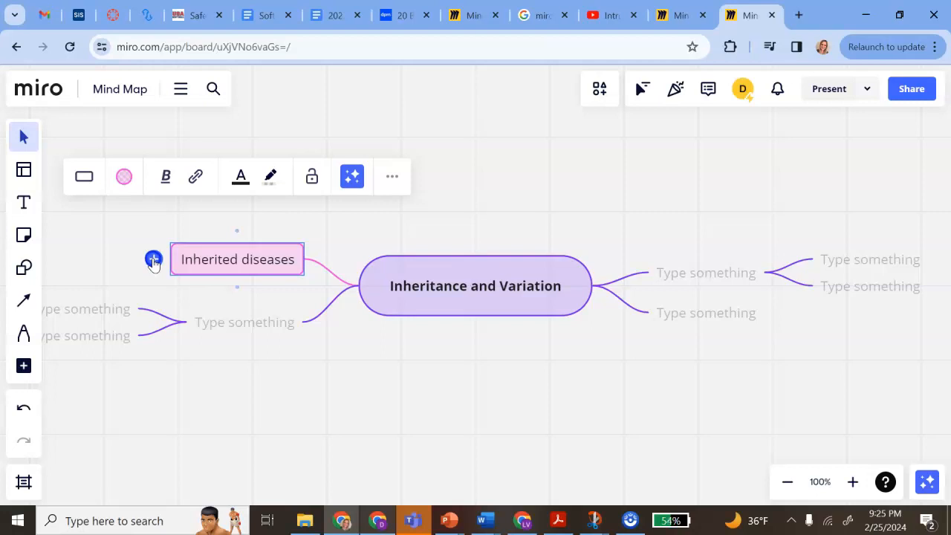
click(153, 259)
click(128, 258)
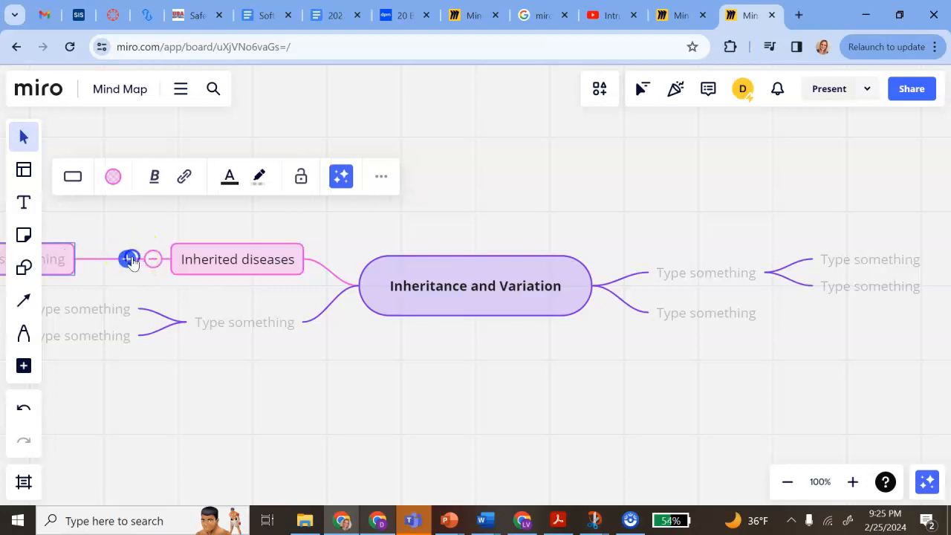
click(128, 259)
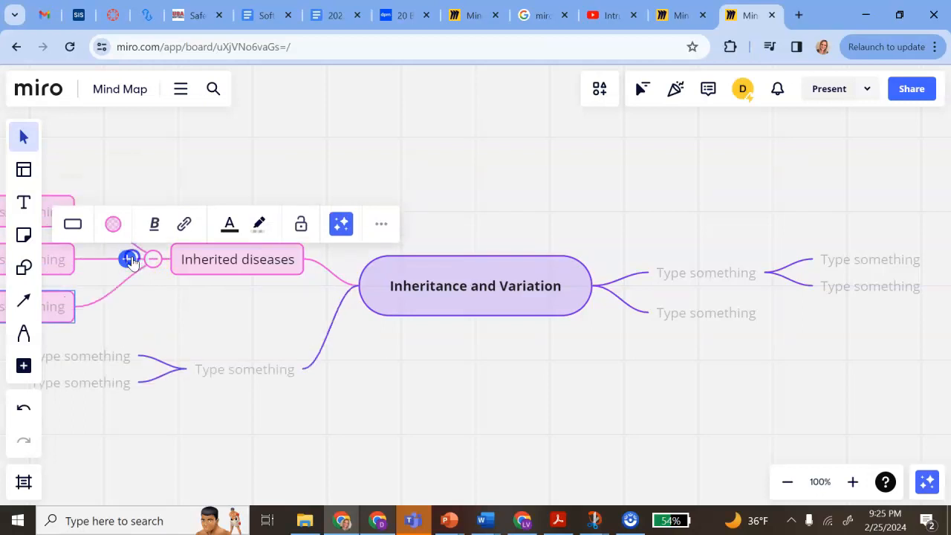
click(128, 259)
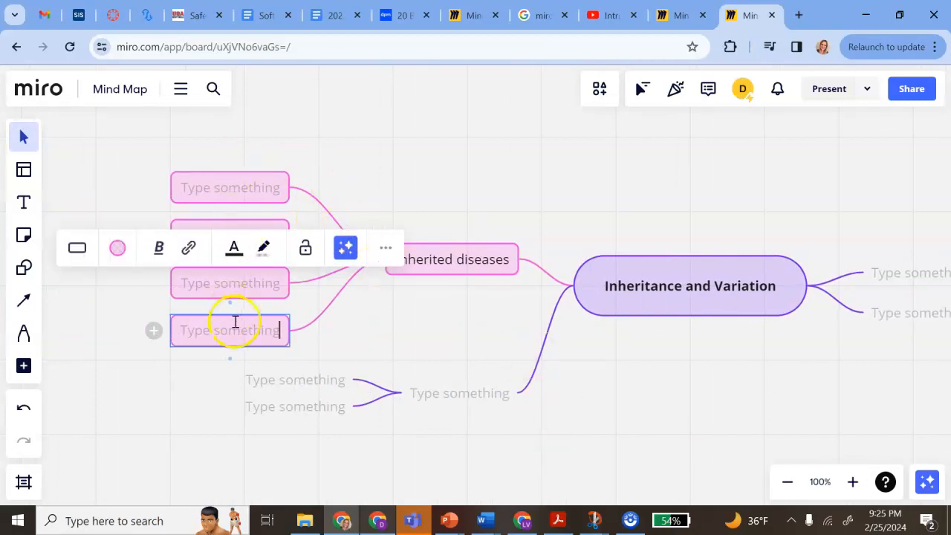
click(383, 319)
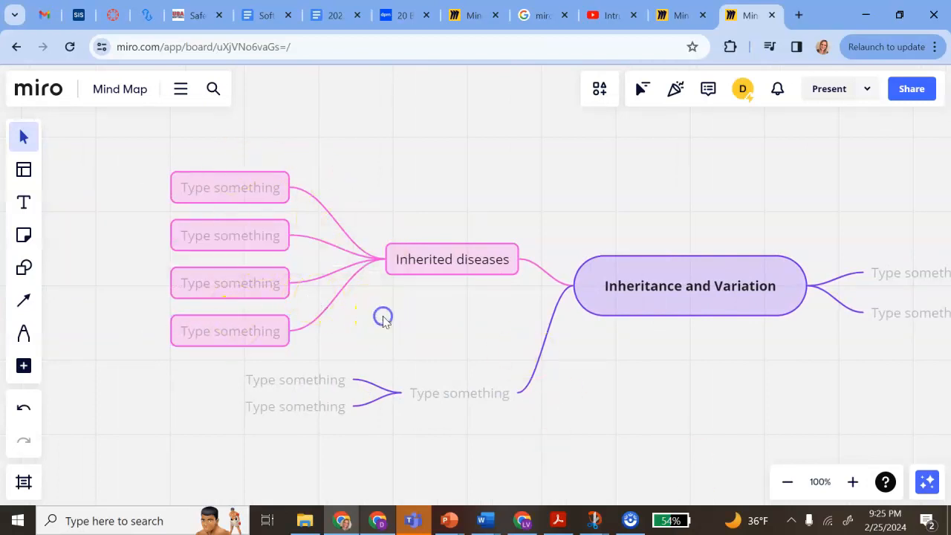
Label the top two child nodes of "Inherited diseases" as "Monogenic" and "Polygenetic", using the spelling suggestion for the second.
click(230, 191)
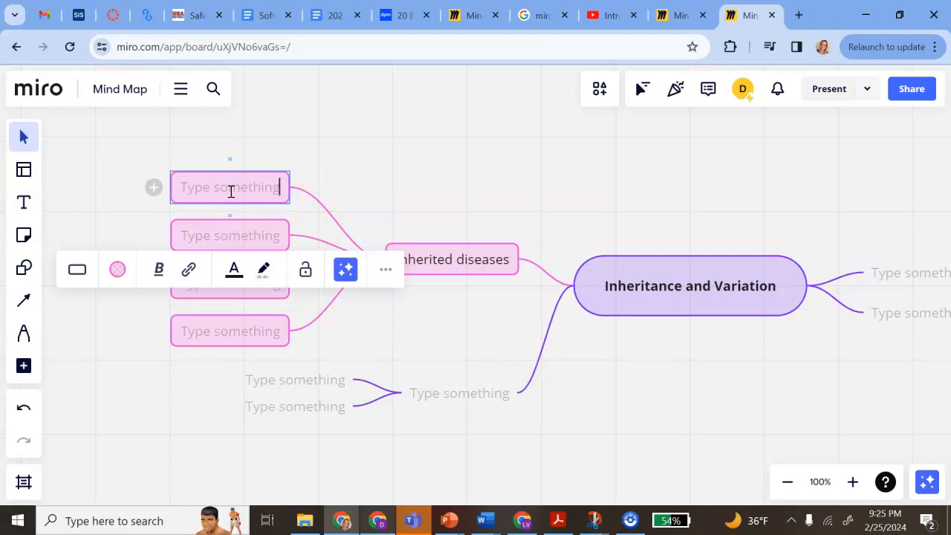
text(Monogenic)
click(222, 235)
text(pd)
key(BackSpace)
key(BackSpace)
text(Pol)
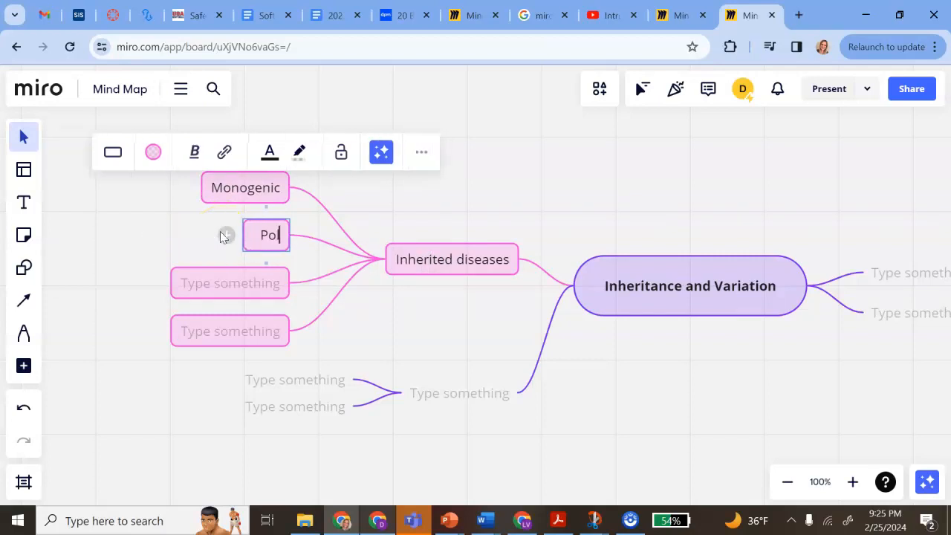
text(ygeniic)
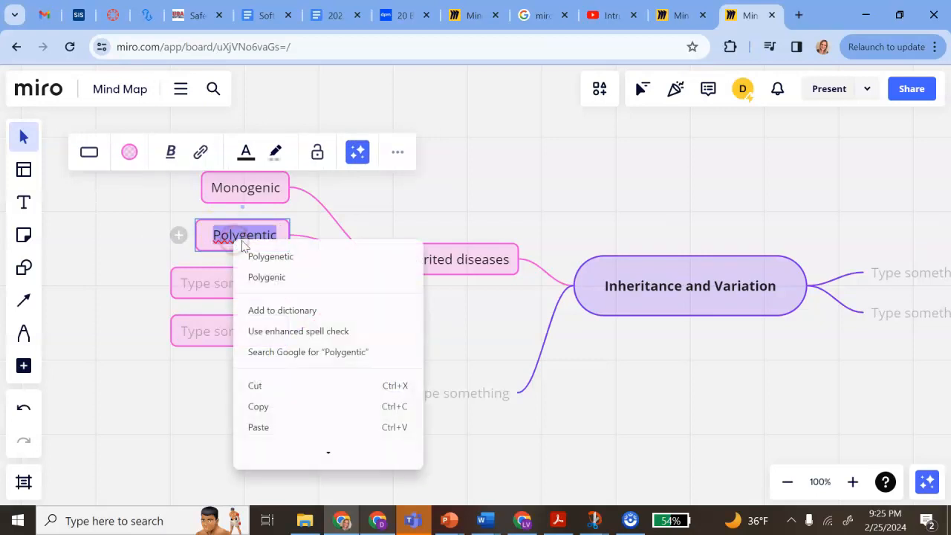
click(255, 257)
Label the third child node of "Inherited diseases" as "Chromosomal".
click(225, 284)
click(226, 281)
text(Ch)
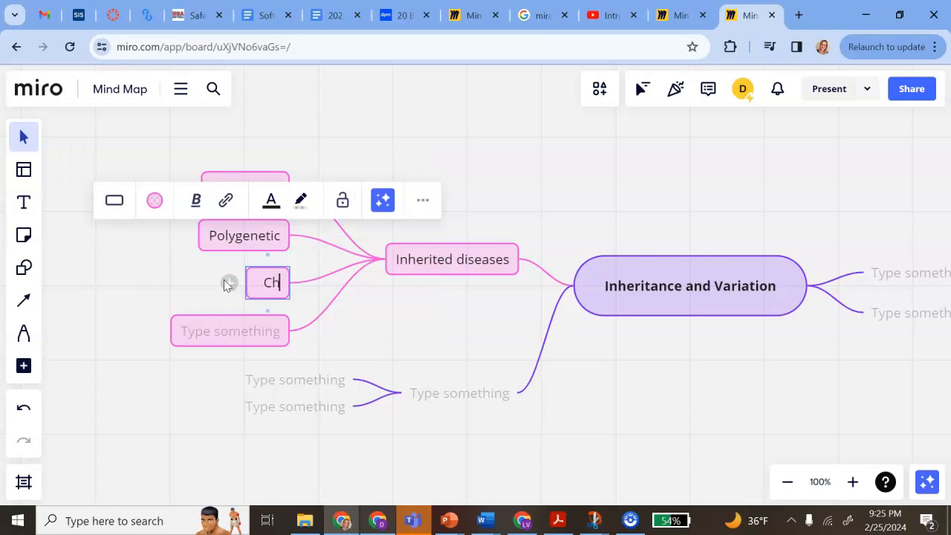
text(romosomal)
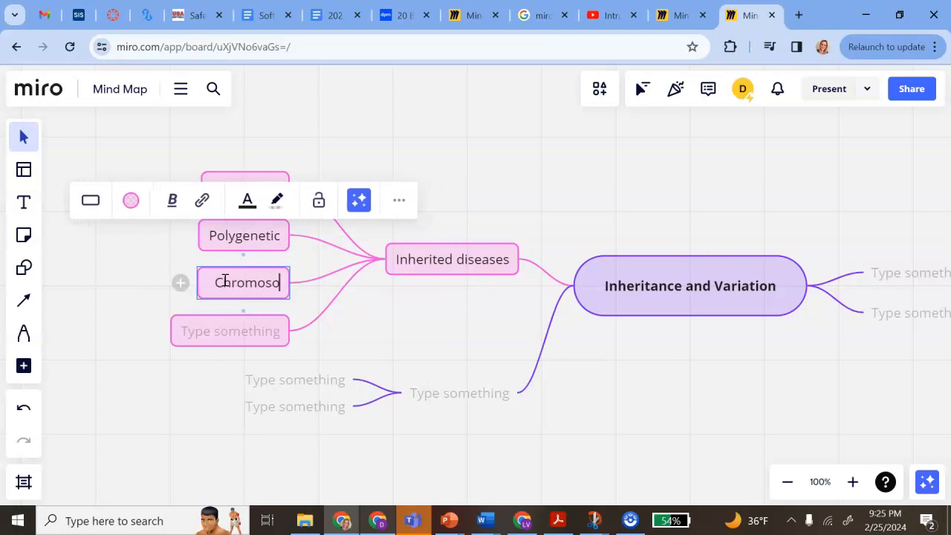
Delete the empty fourth child node of "Inherited diseases" and undo the deletion.
click(222, 331)
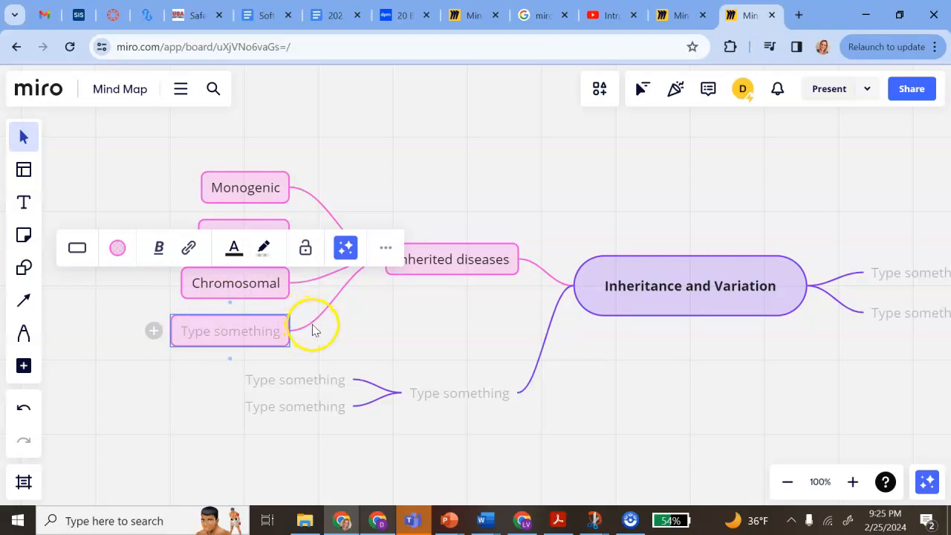
click(384, 251)
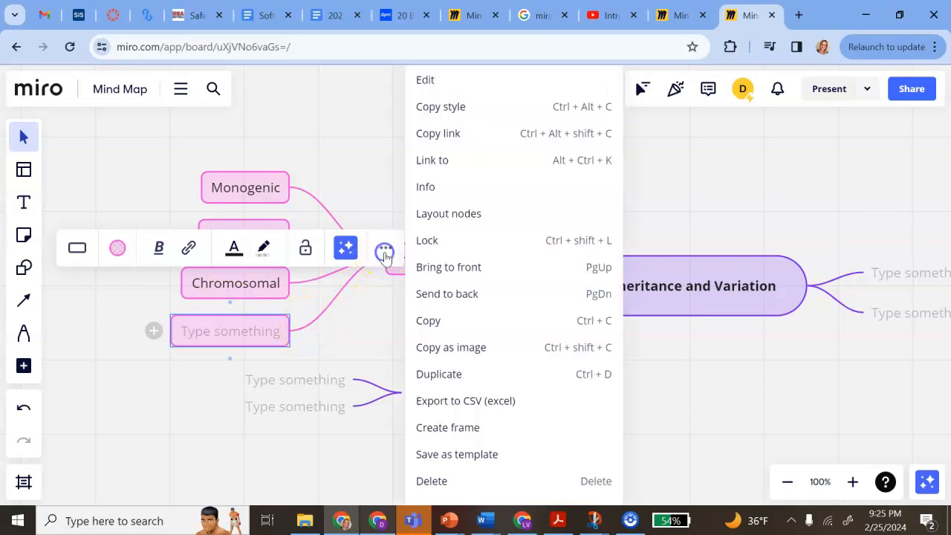
click(434, 481)
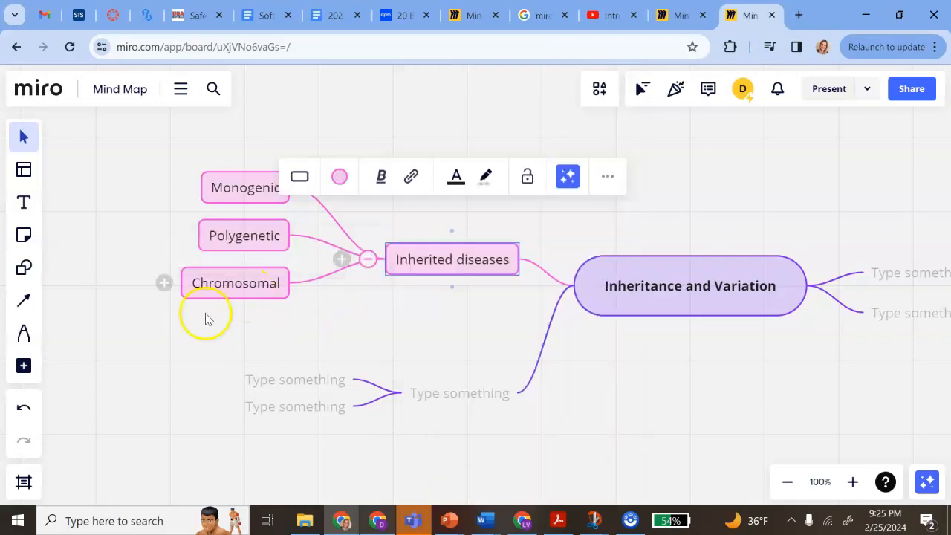
click(23, 411)
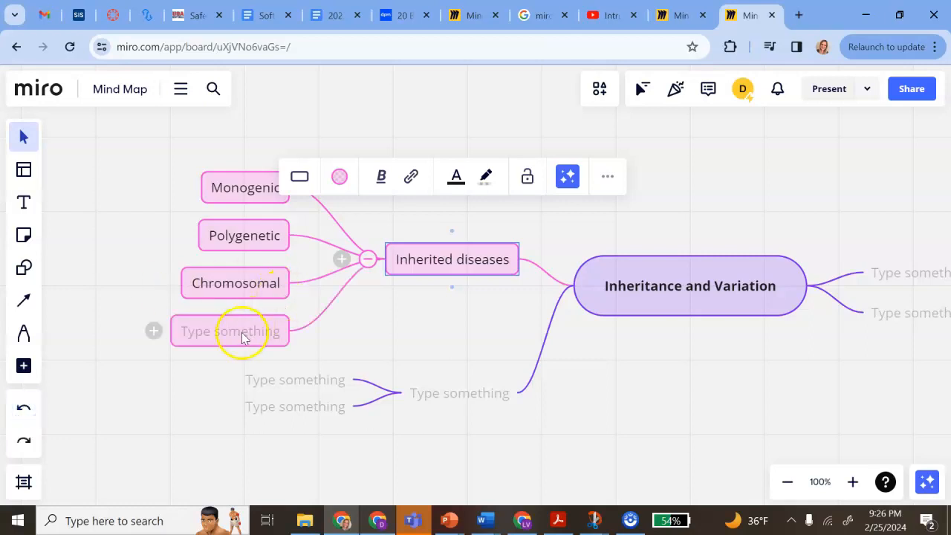
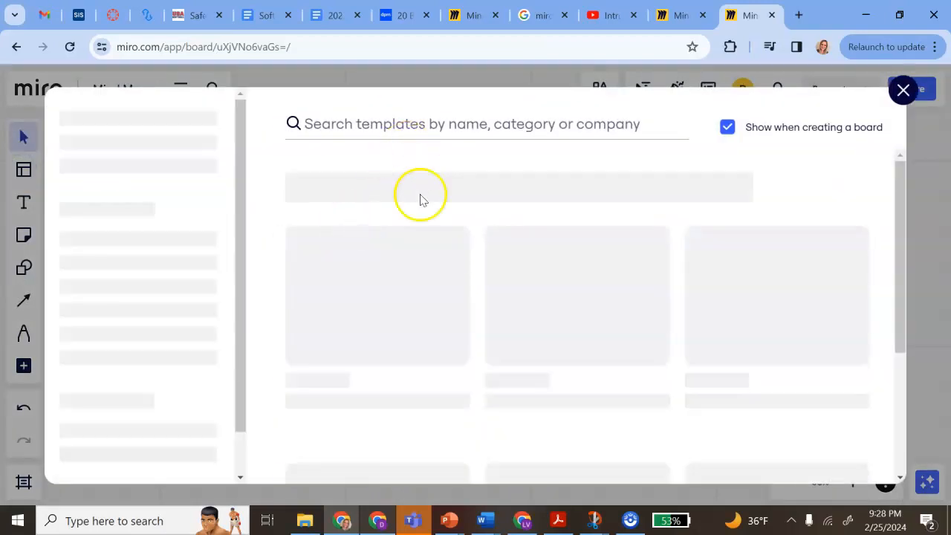
Search the templates for "mind map" and add the Ecomap Template to the board.
click(402, 116)
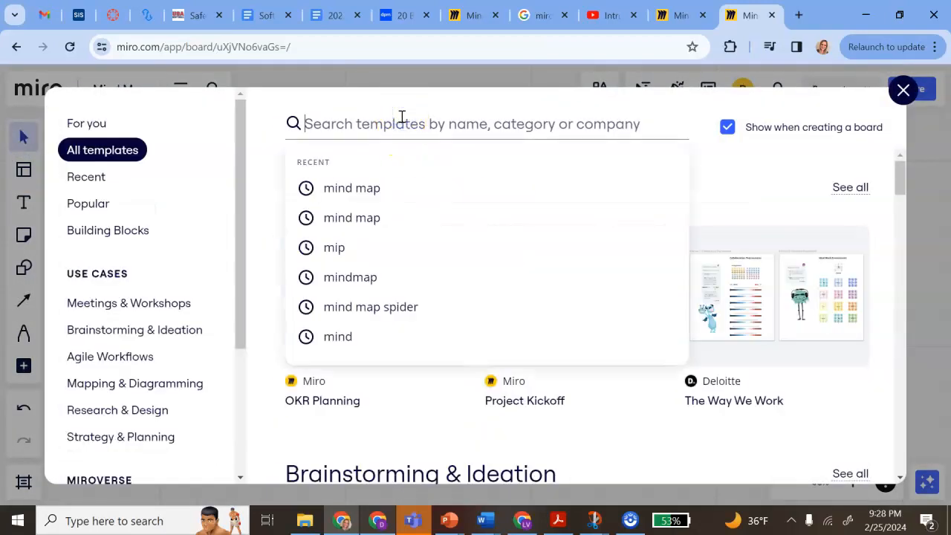
text(mind map)
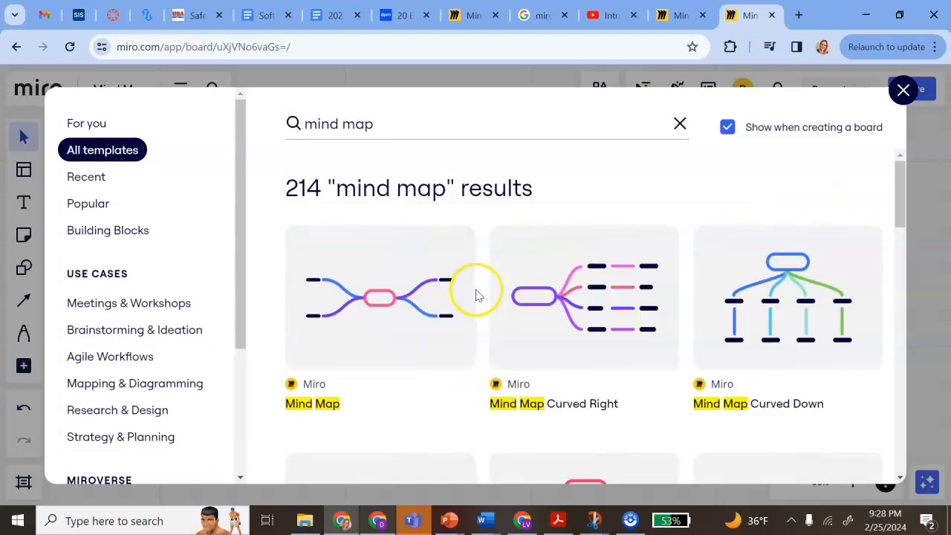
scroll(606, 410, down, 5)
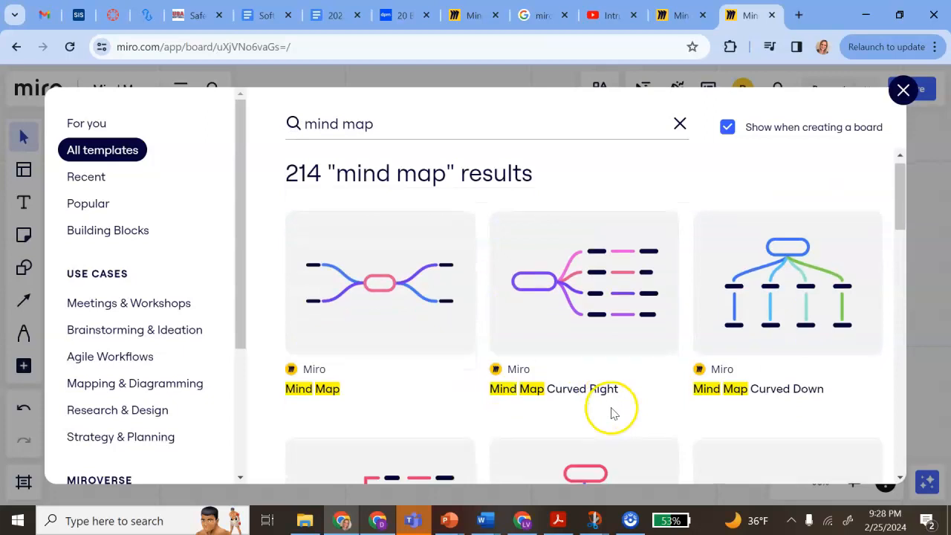
scroll(611, 413, down, 8)
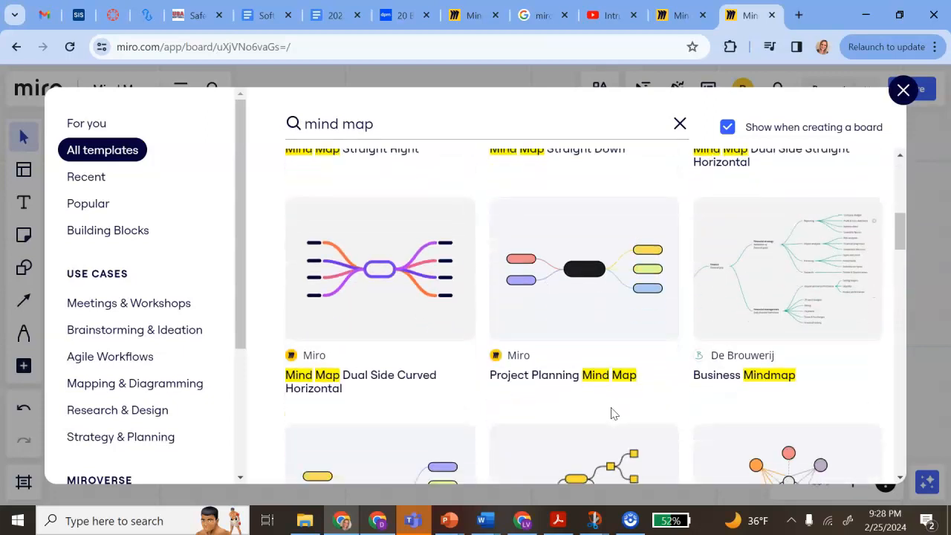
scroll(611, 413, down, 5)
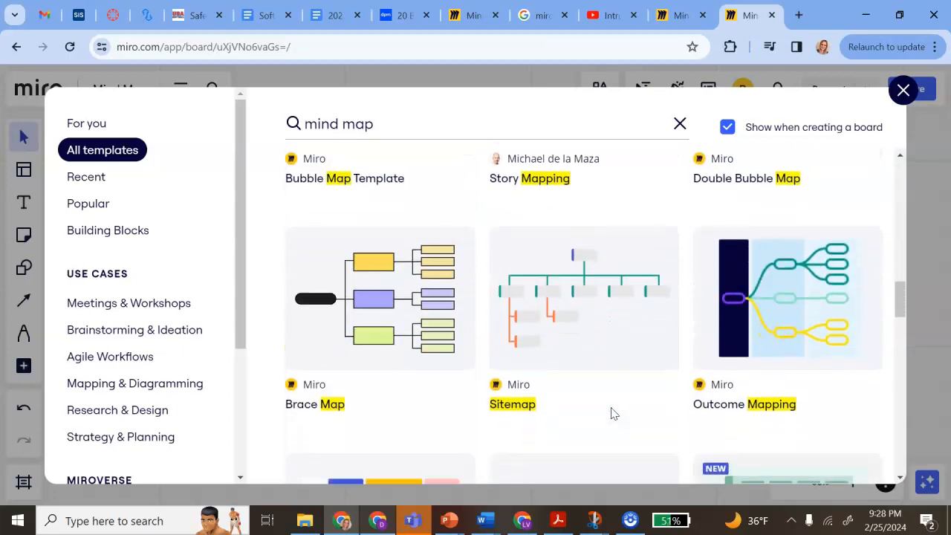
scroll(611, 413, up, 7)
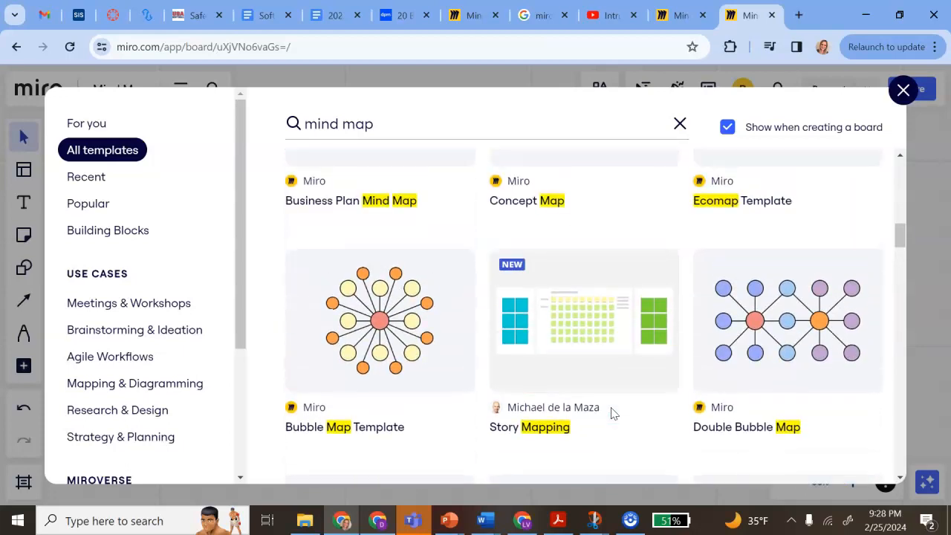
scroll(610, 413, up, 3)
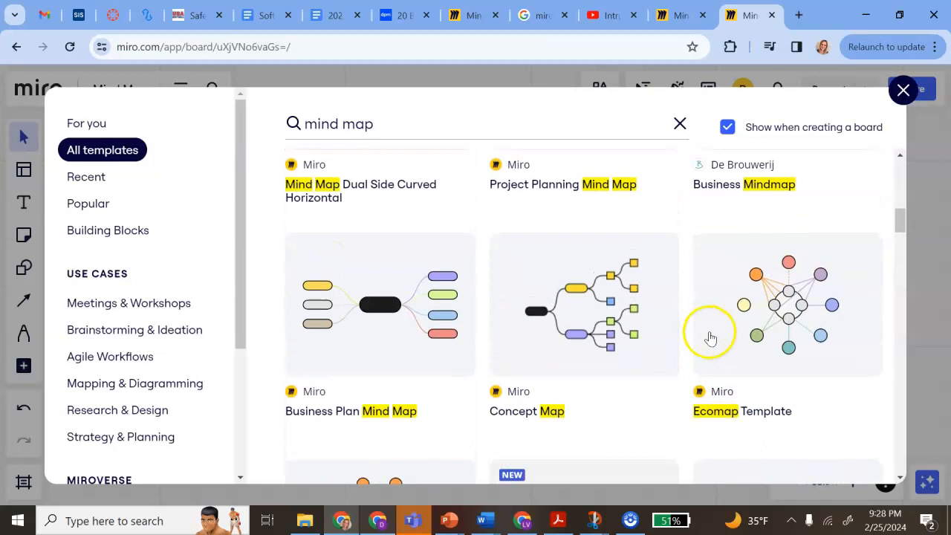
mouse_move(754, 325)
click(747, 355)
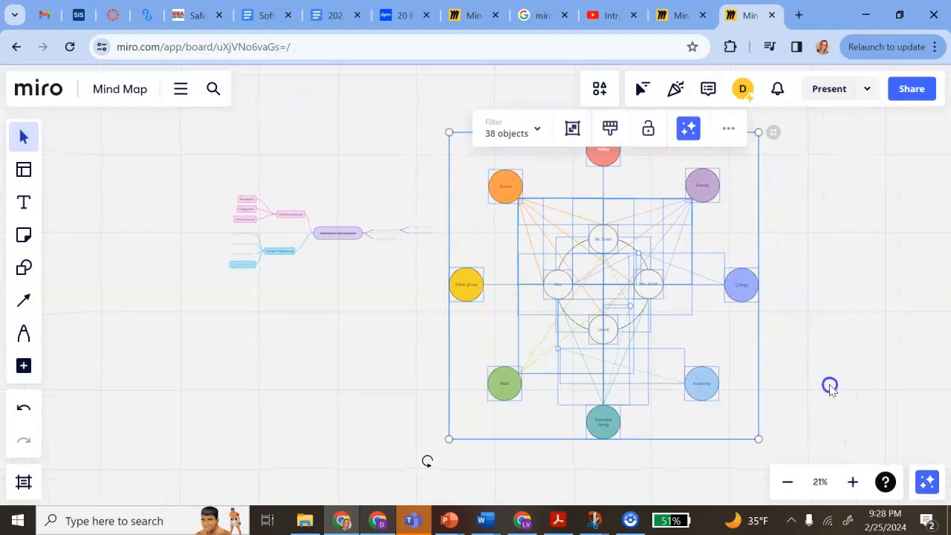
click(829, 386)
Set the dashed connector between the Hobby circle and the top inner circle of the ecomap to the straight line type.
click(852, 482)
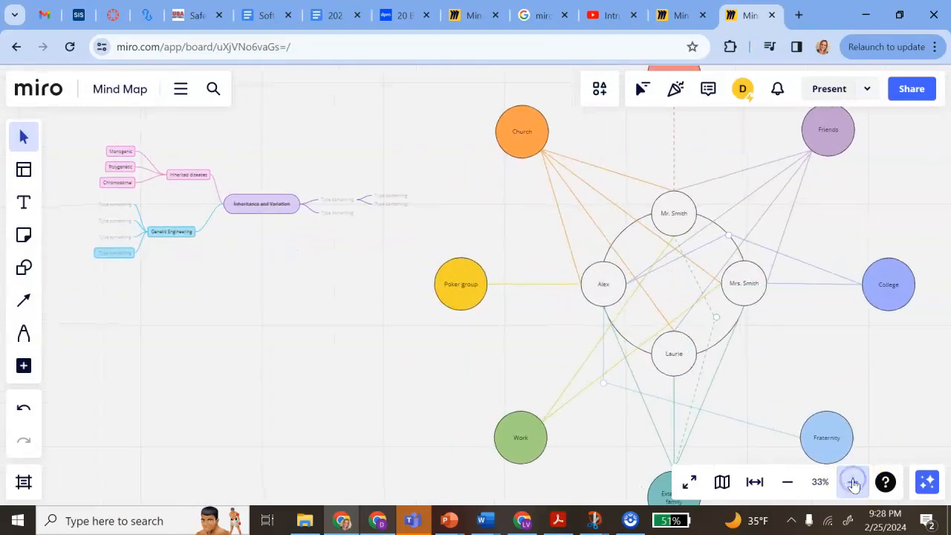
scroll(623, 424, right, 5)
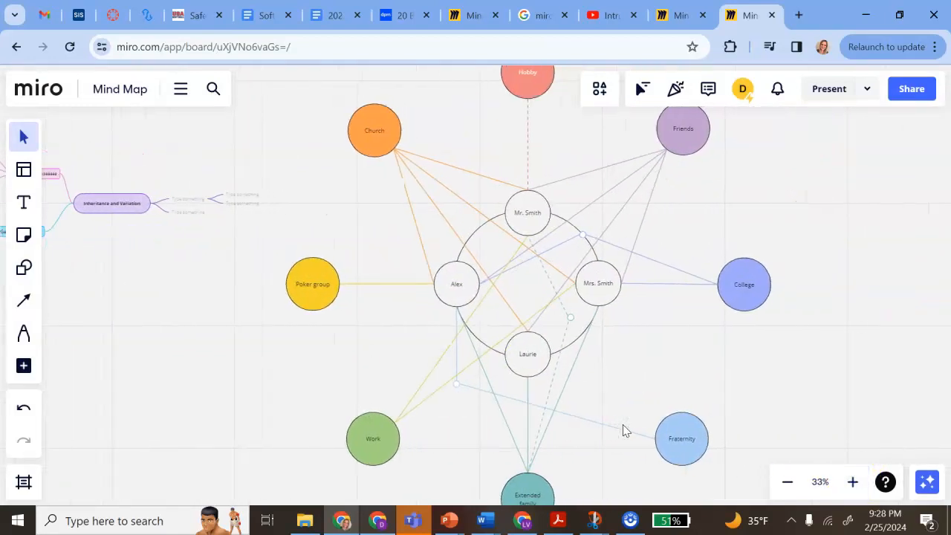
click(852, 482)
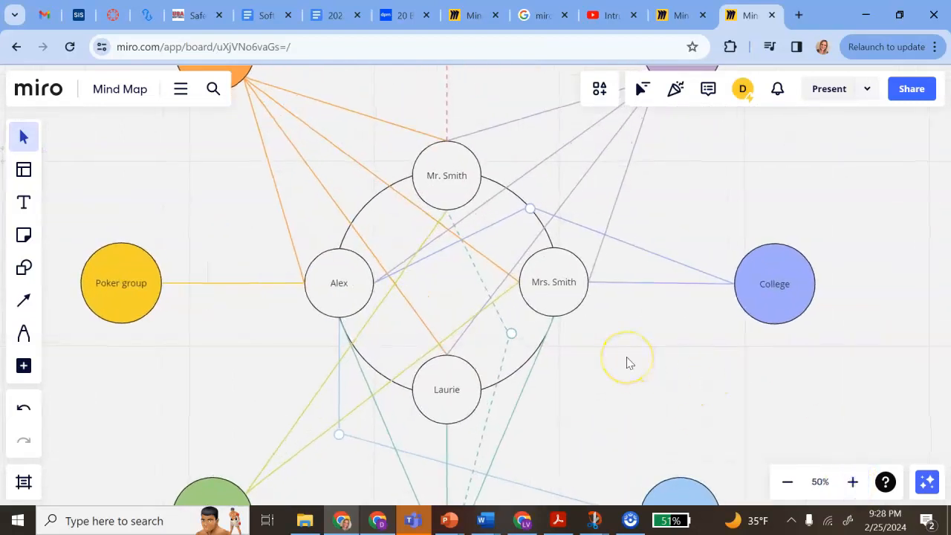
scroll(627, 361, up, 4)
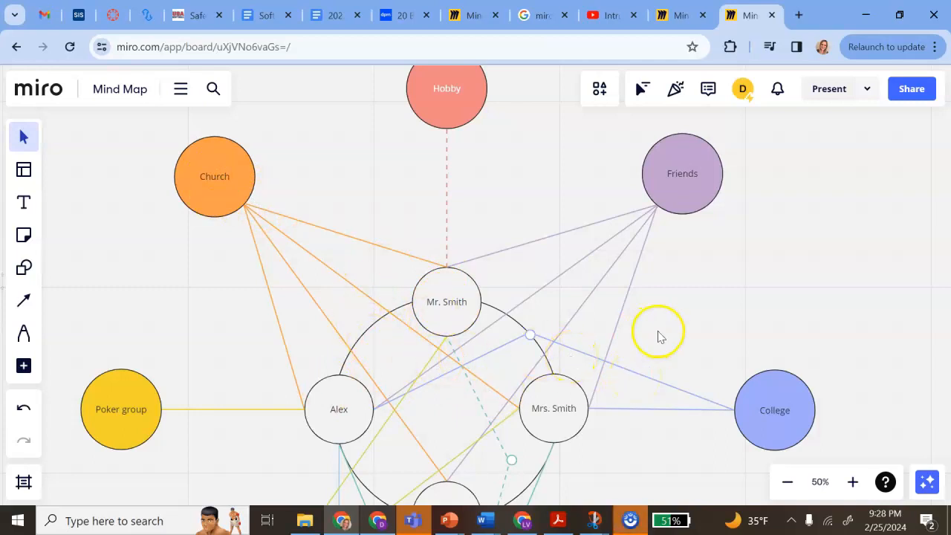
click(441, 290)
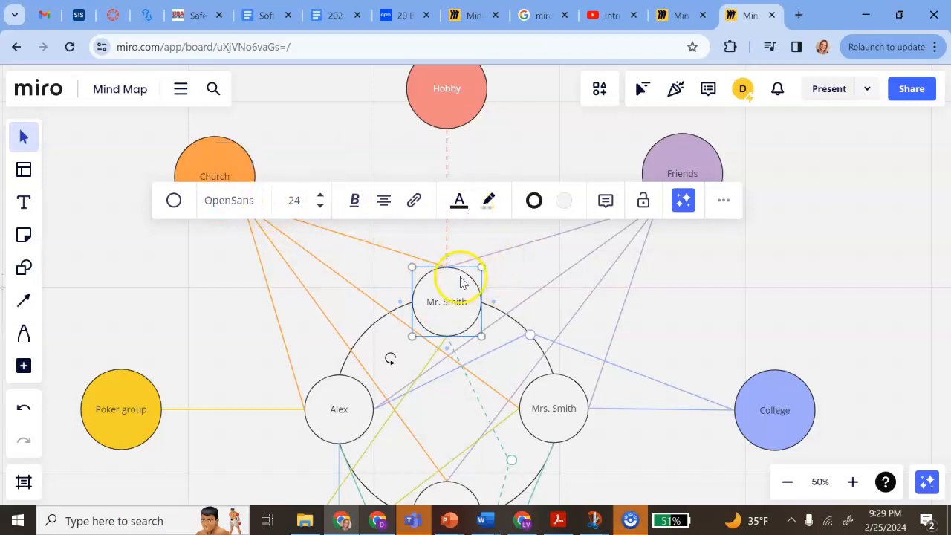
click(450, 250)
click(449, 237)
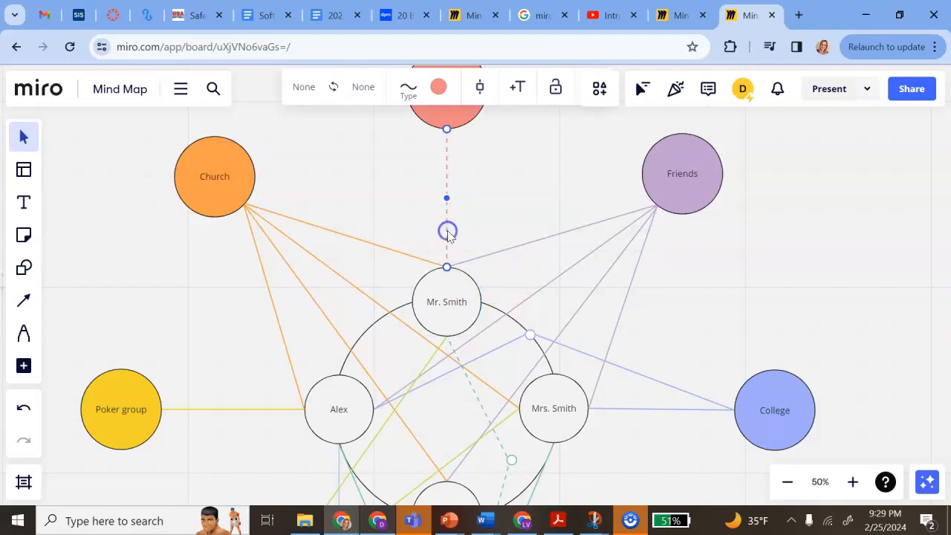
double_click(447, 232)
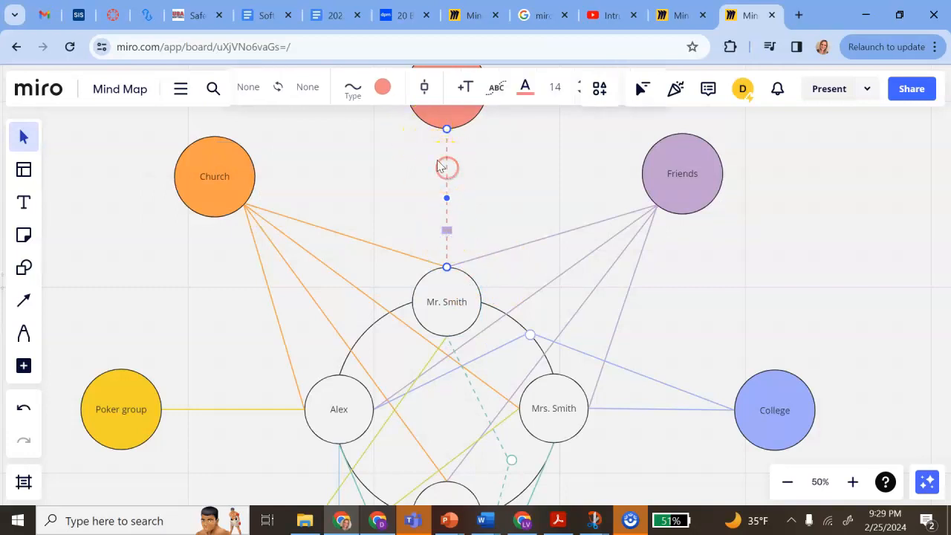
click(358, 96)
click(358, 95)
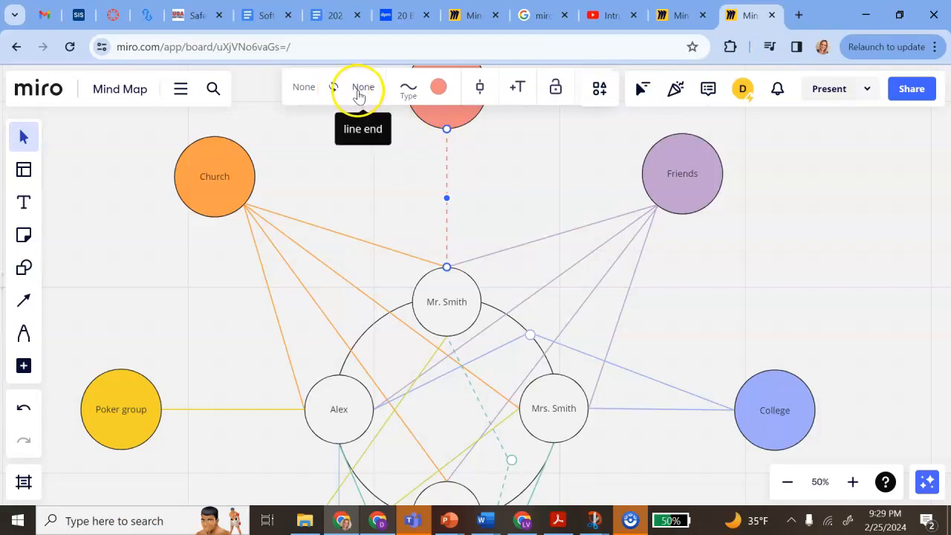
click(408, 91)
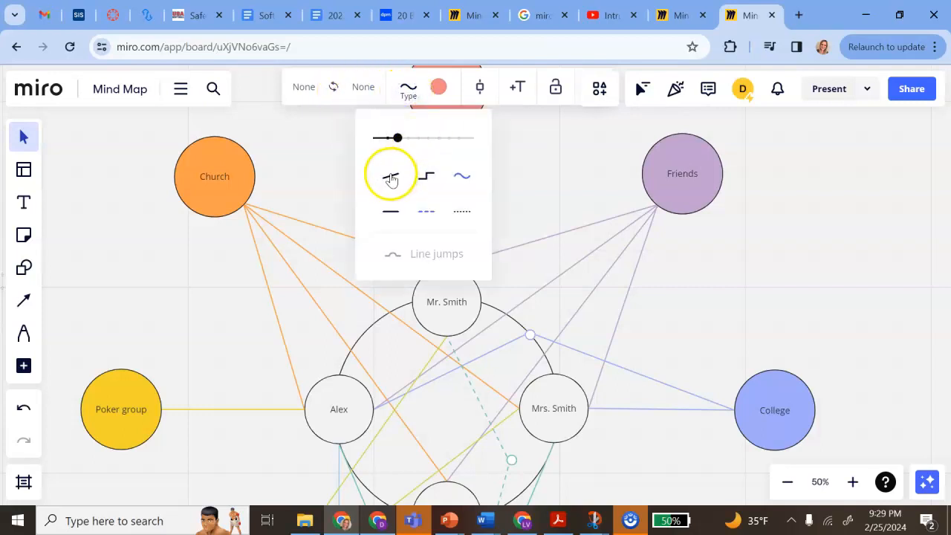
click(391, 176)
click(527, 185)
Change the connector between the Hobby circle and the top inner circle to the elbowed line type.
click(448, 196)
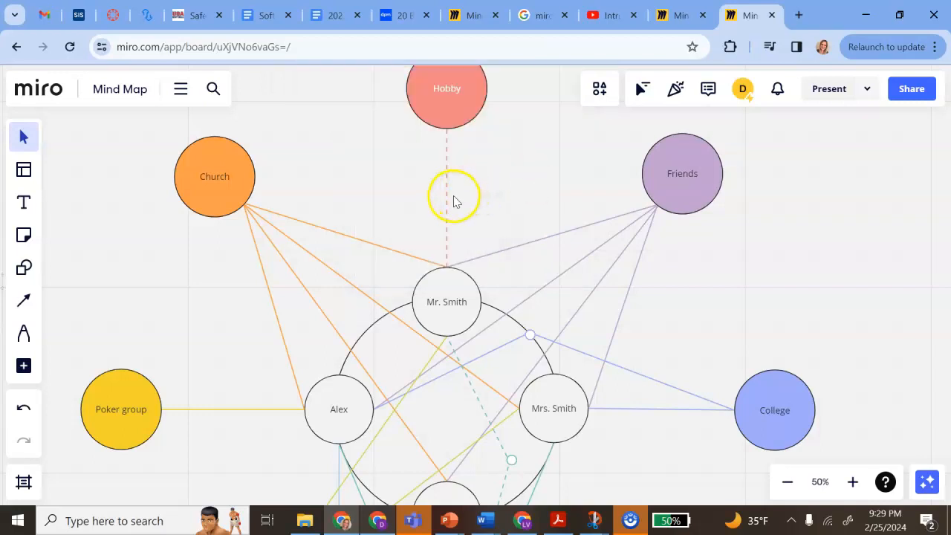
click(409, 91)
click(428, 177)
click(497, 193)
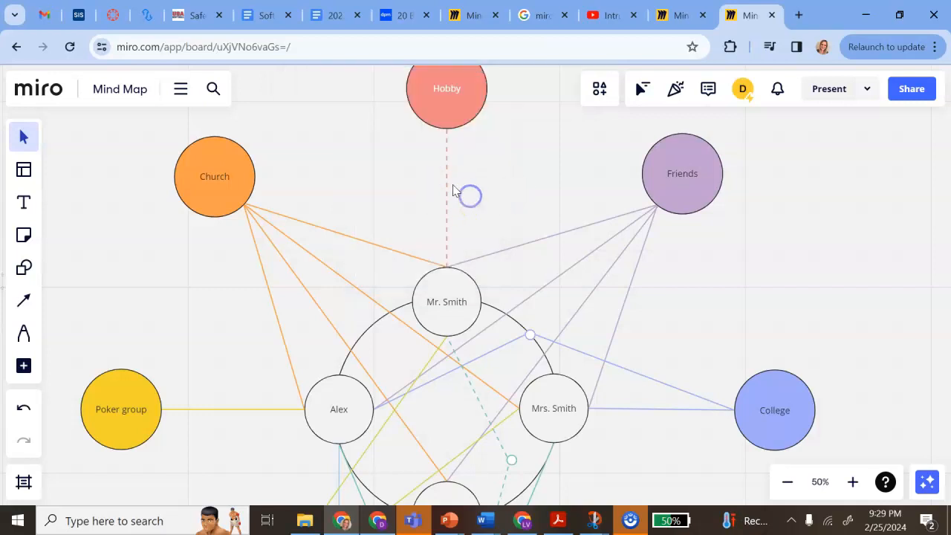
Draw a new connector from the Hobby circle to the top inner circle and delete the original dashed one.
click(448, 110)
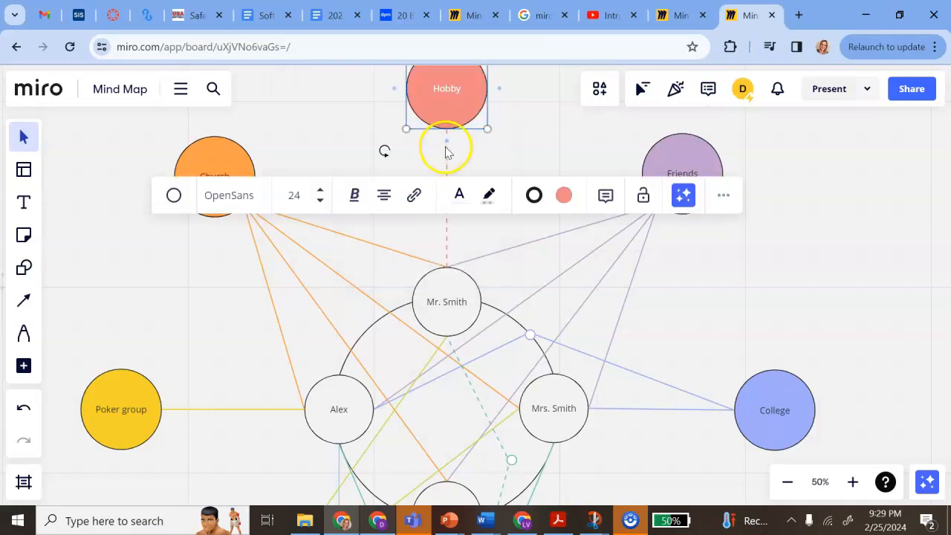
drag(447, 141, 451, 215)
drag(463, 256, 466, 272)
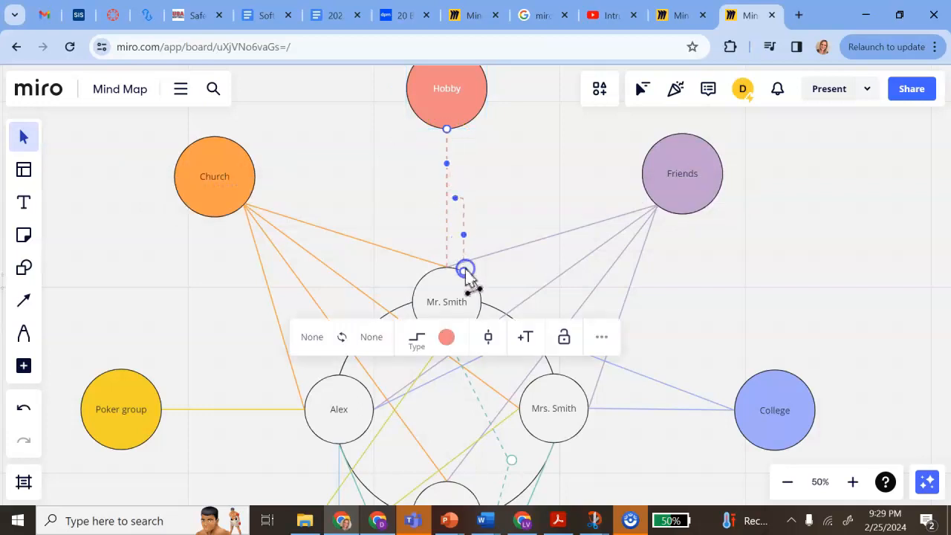
click(446, 229)
key(Delete)
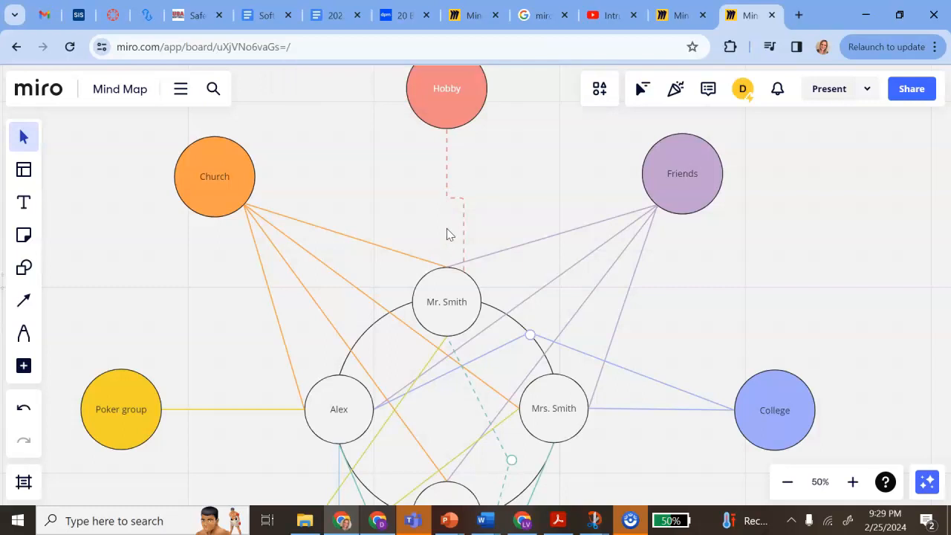
Format the new Hobby connector as a straight, solid, purple line.
click(448, 200)
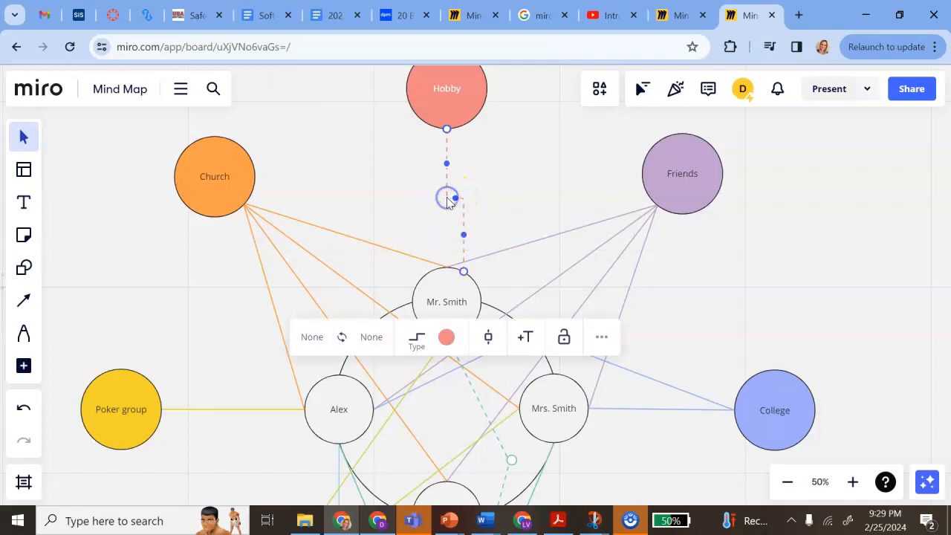
click(416, 343)
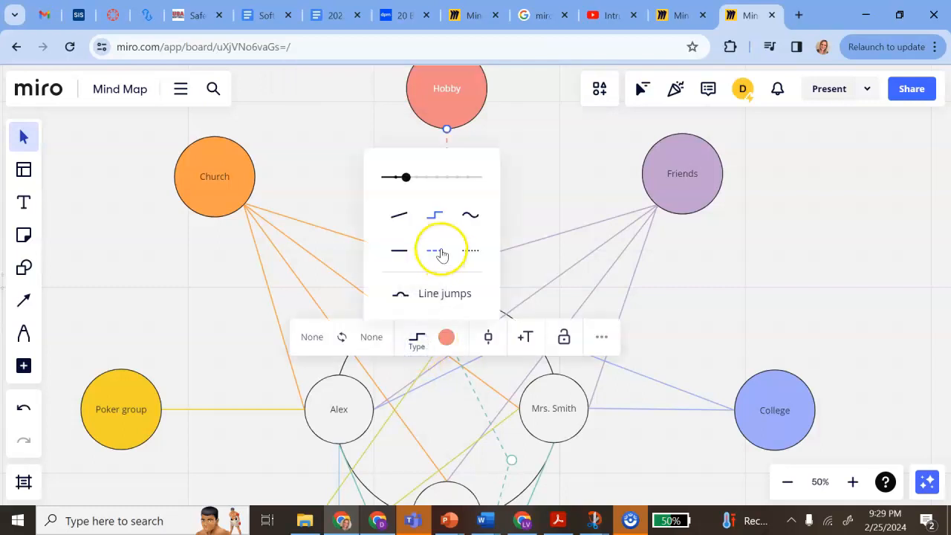
click(447, 335)
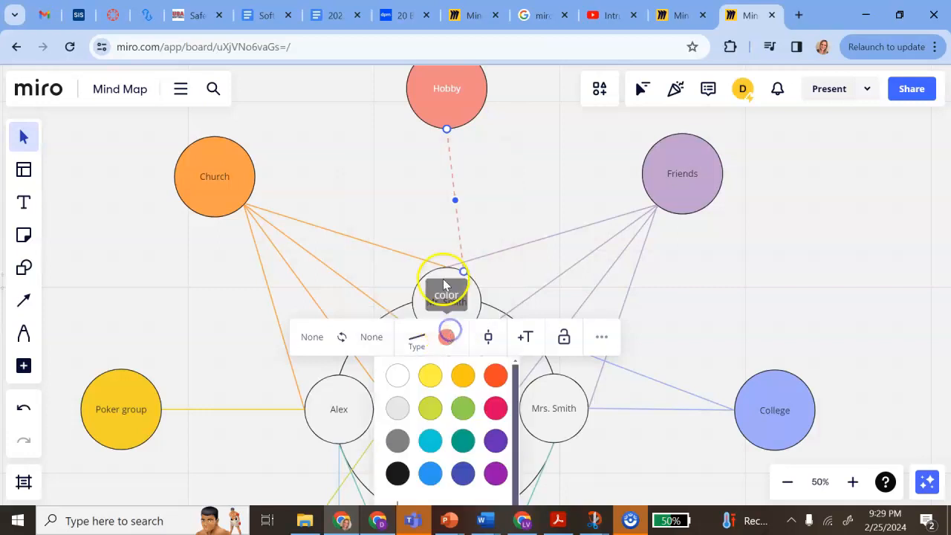
click(495, 473)
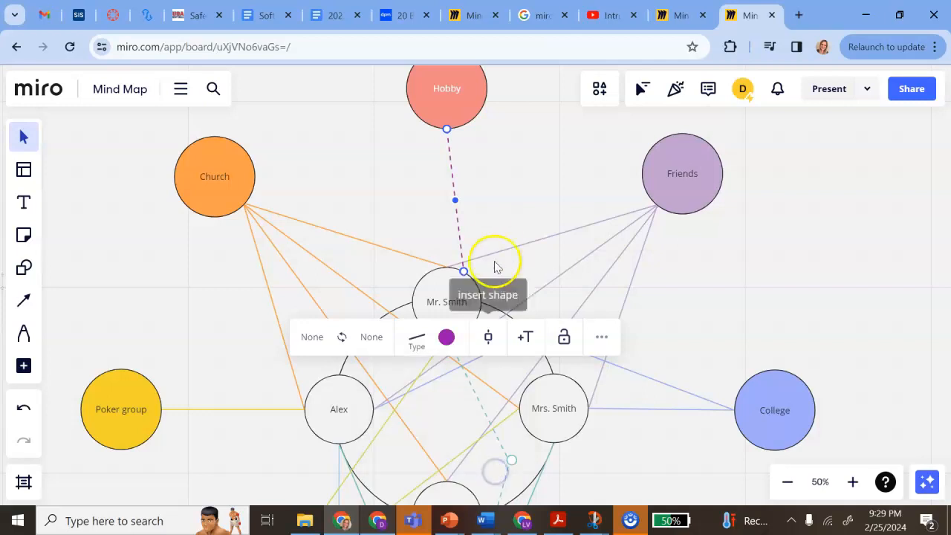
click(417, 338)
click(400, 251)
click(539, 221)
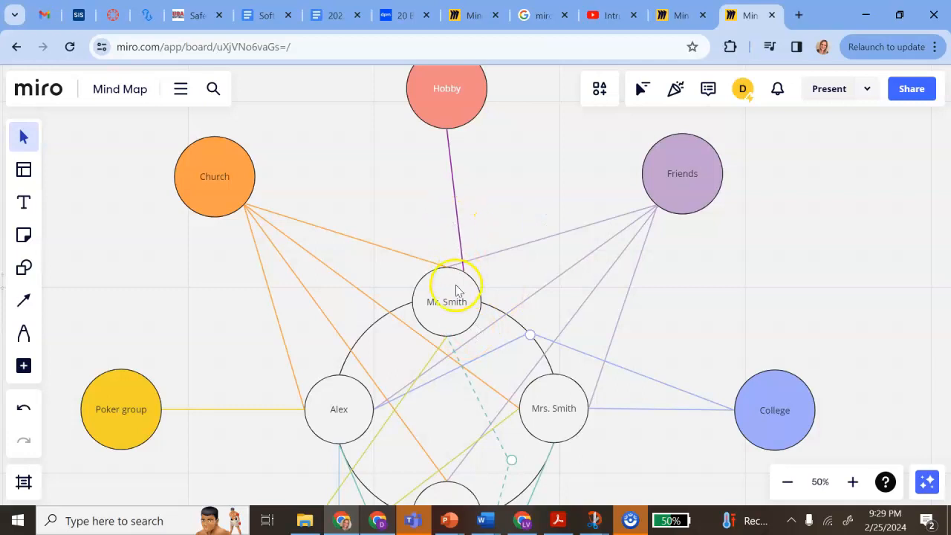
click(460, 245)
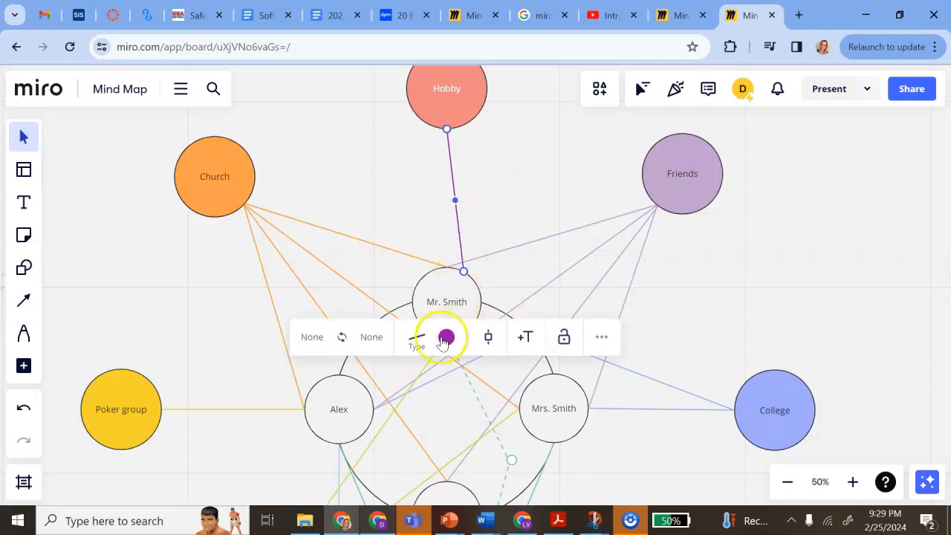
Change the purple Hobby connector to the curved line type and bend its middle outward towards the Friends side.
click(415, 336)
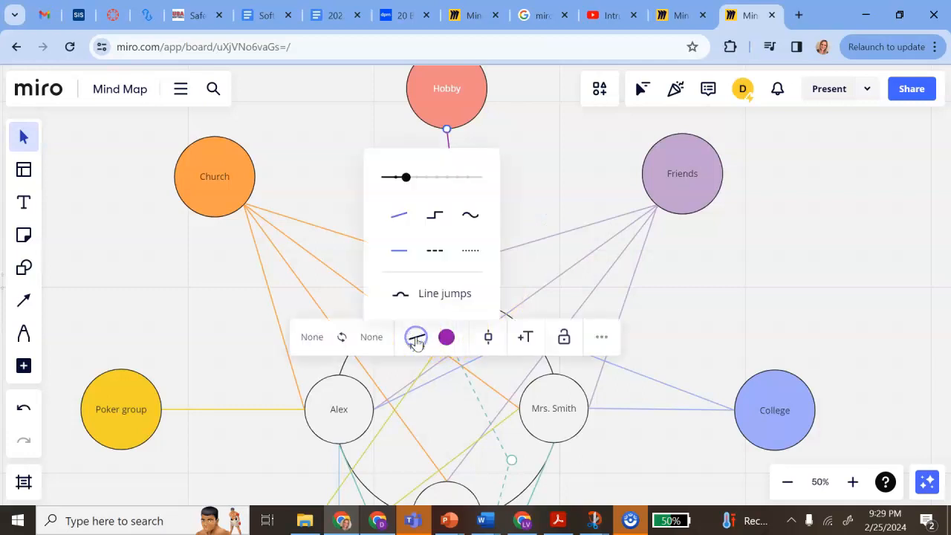
click(470, 220)
click(501, 225)
click(474, 213)
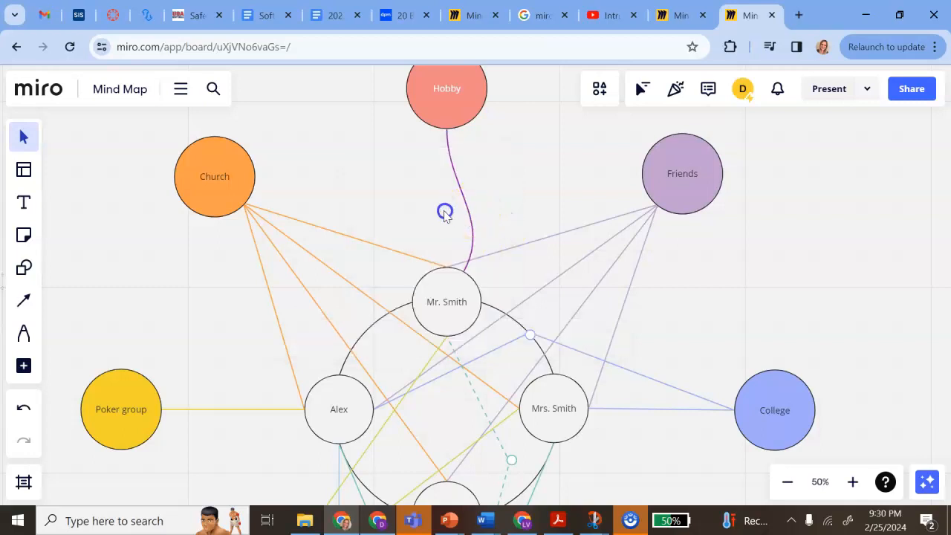
click(467, 203)
drag(471, 205, 498, 188)
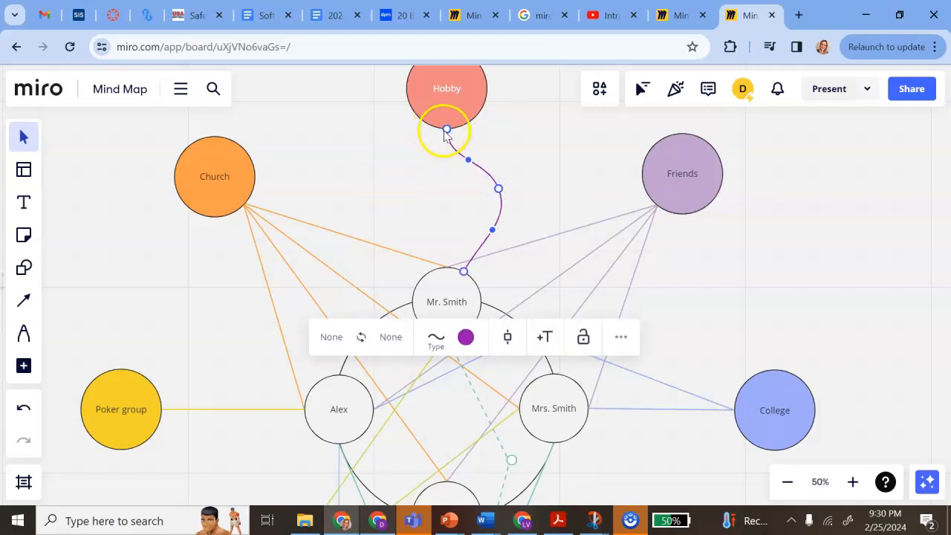
mouse_move(444, 131)
mouse_down()
mouse_move(413, 141)
mouse_move(446, 130)
mouse_up()
click(348, 151)
Draw a connector from the Church circle to the Hobby circle and bend its midpoint inward towards the centre of the ecomap.
click(250, 175)
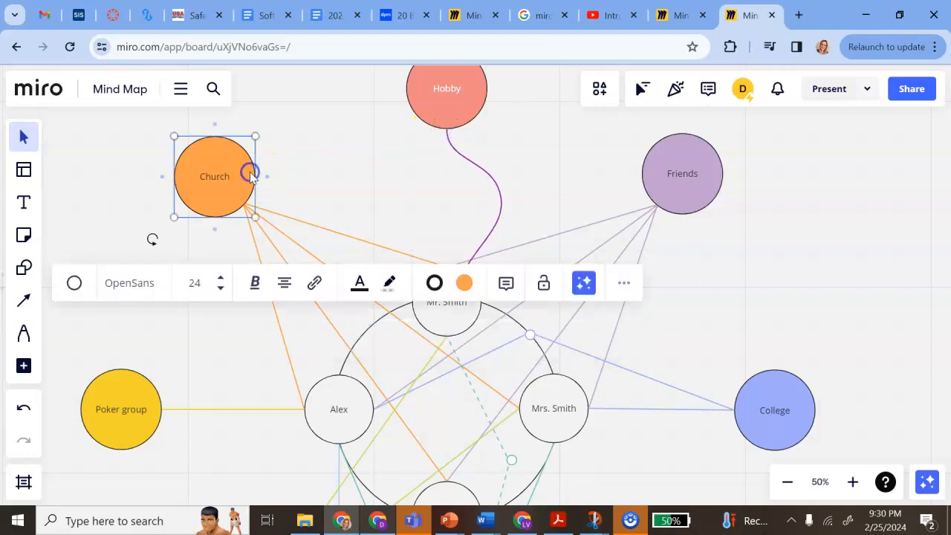
drag(265, 177, 406, 100)
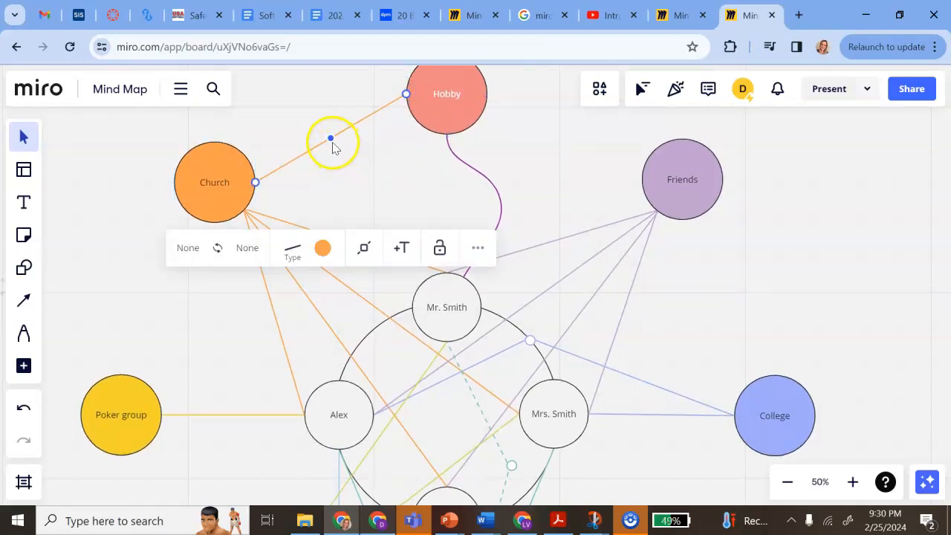
drag(330, 139, 364, 174)
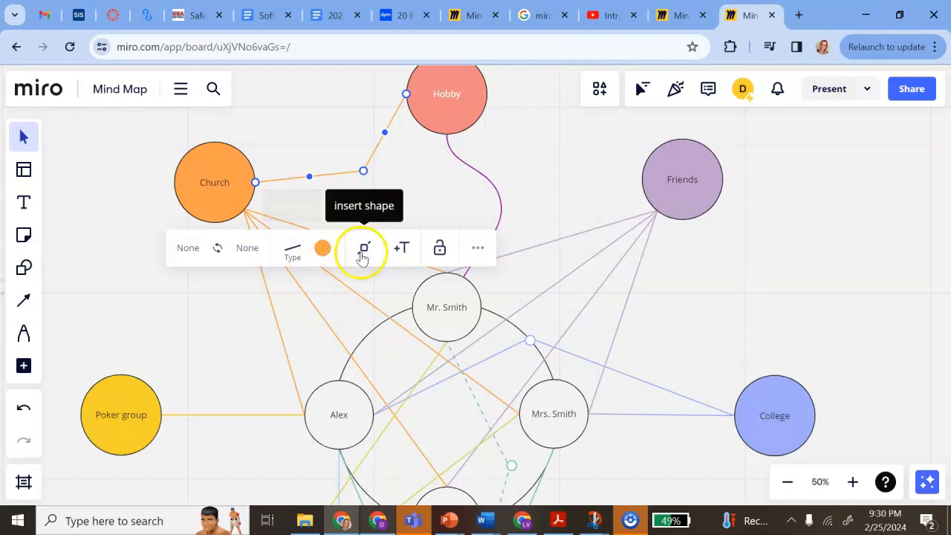
Duplicate the top inner circle of the ecomap and place the copy just below the bend of the Church–Hobby connector.
click(435, 287)
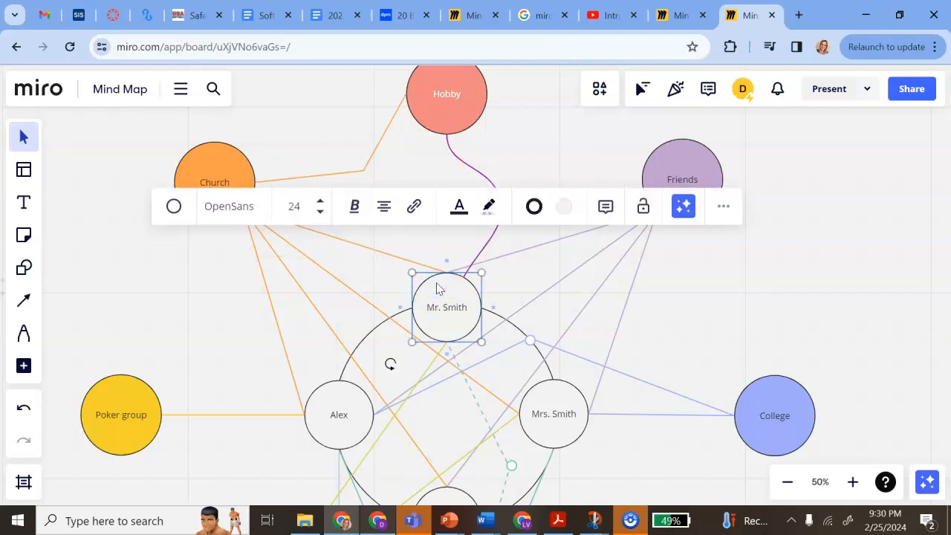
right_click(438, 289)
click(488, 372)
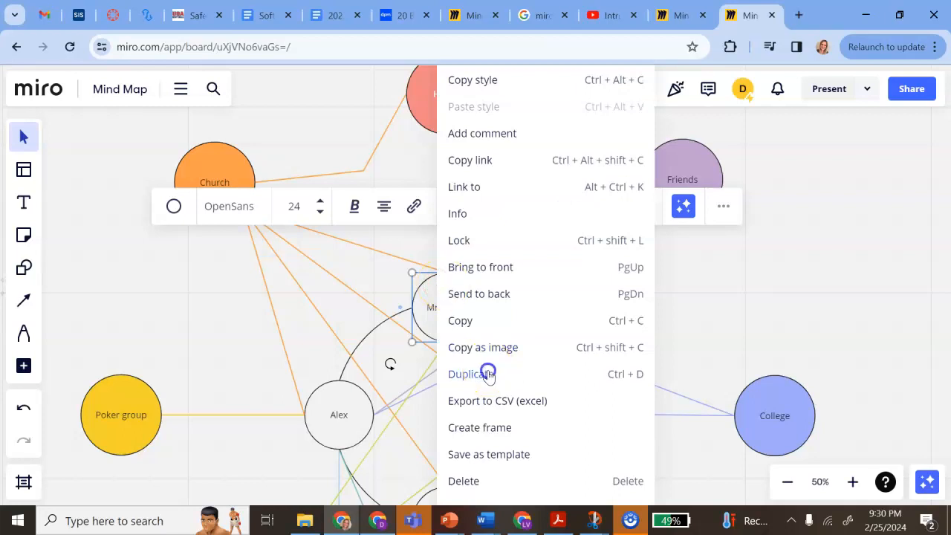
drag(459, 328, 370, 199)
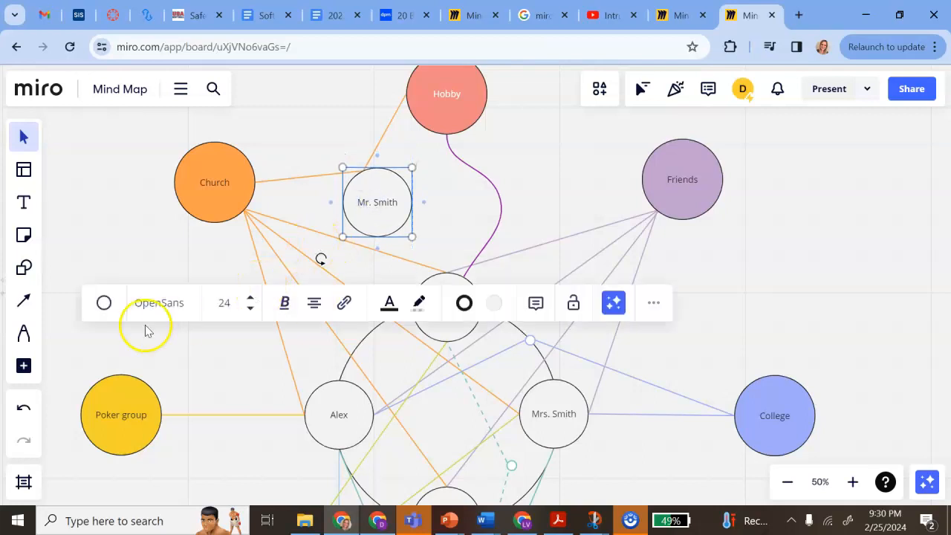
click(715, 282)
Look over the whole ecomap down to the Extended family circle and the Inheritance and Variation mind map beside it.
scroll(383, 227, down, 3)
scroll(469, 325, up, 4)
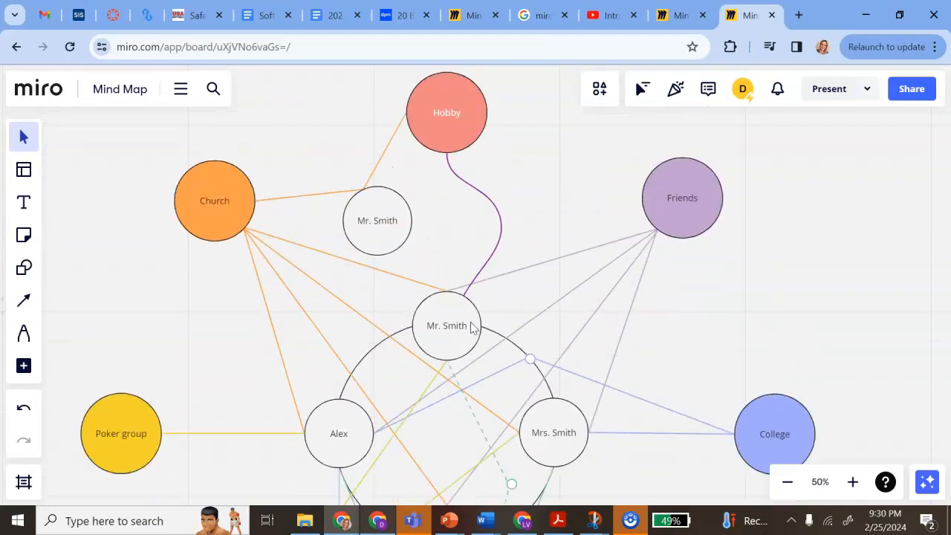
scroll(470, 328, down, 1)
scroll(477, 376, down, 8)
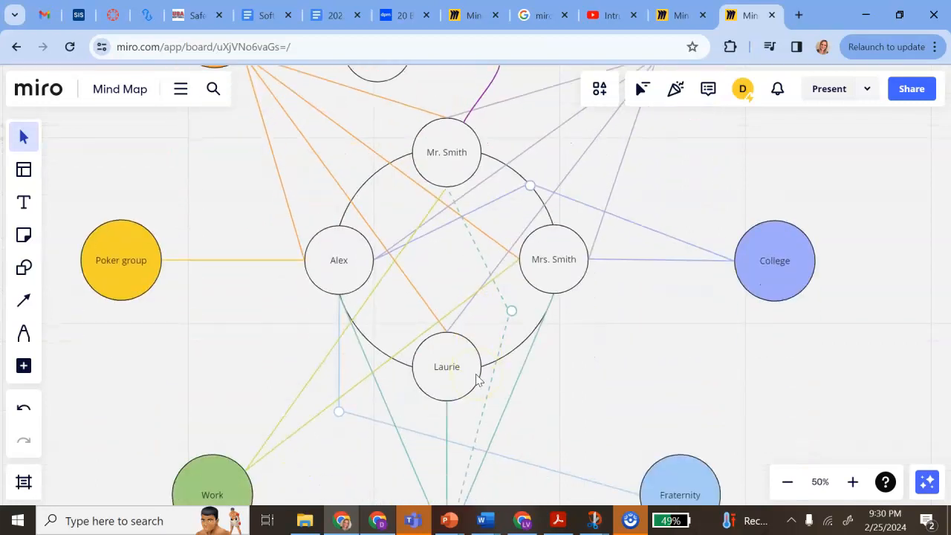
scroll(477, 380, down, 2)
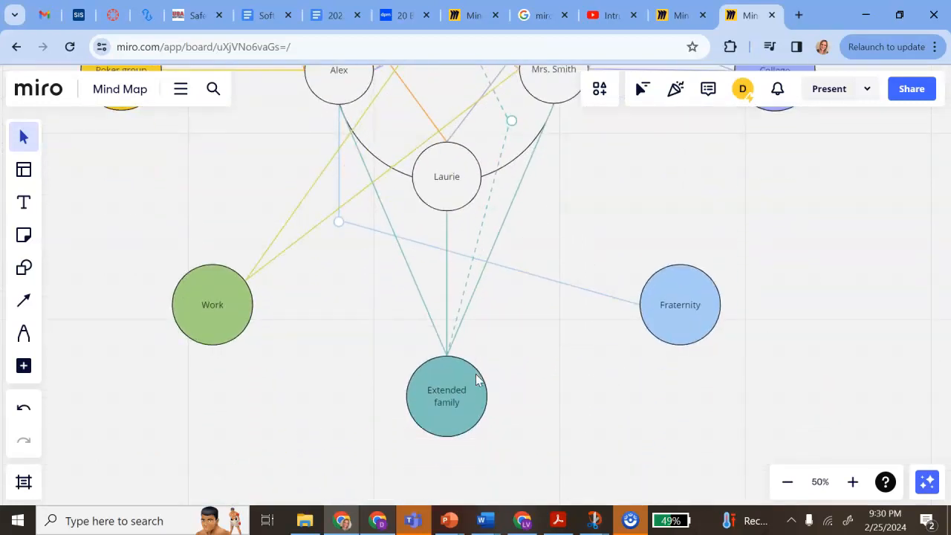
scroll(478, 379, up, 5)
scroll(478, 379, up, 7)
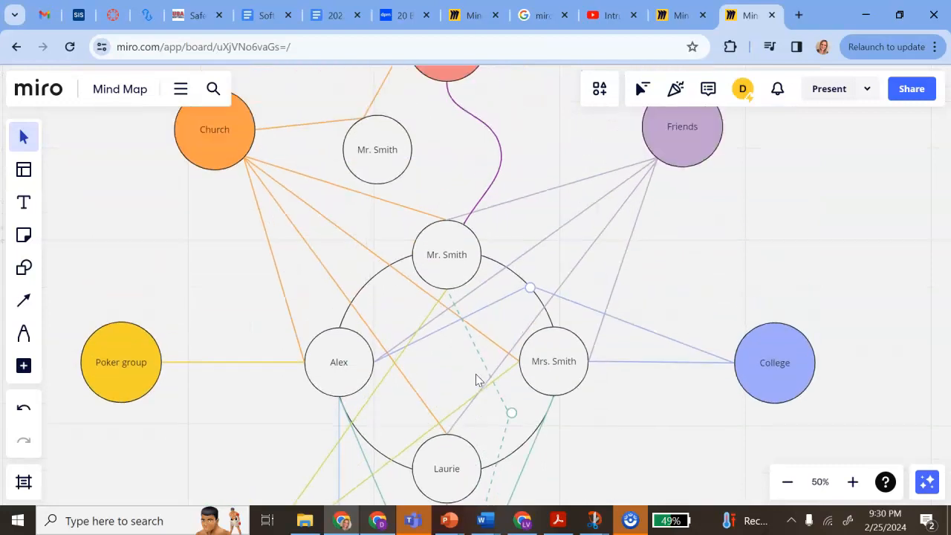
scroll(477, 379, up, 1)
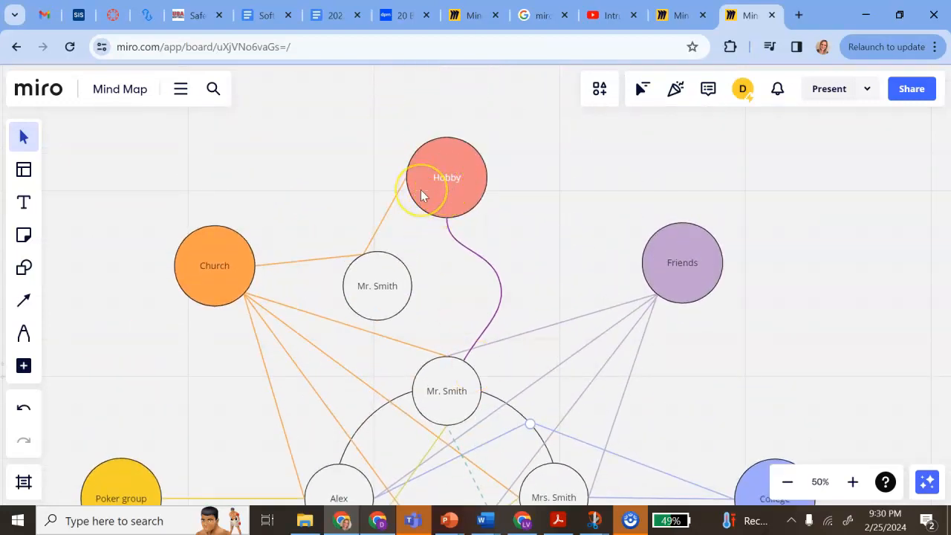
scroll(315, 220, up, 3)
scroll(315, 219, left, 12)
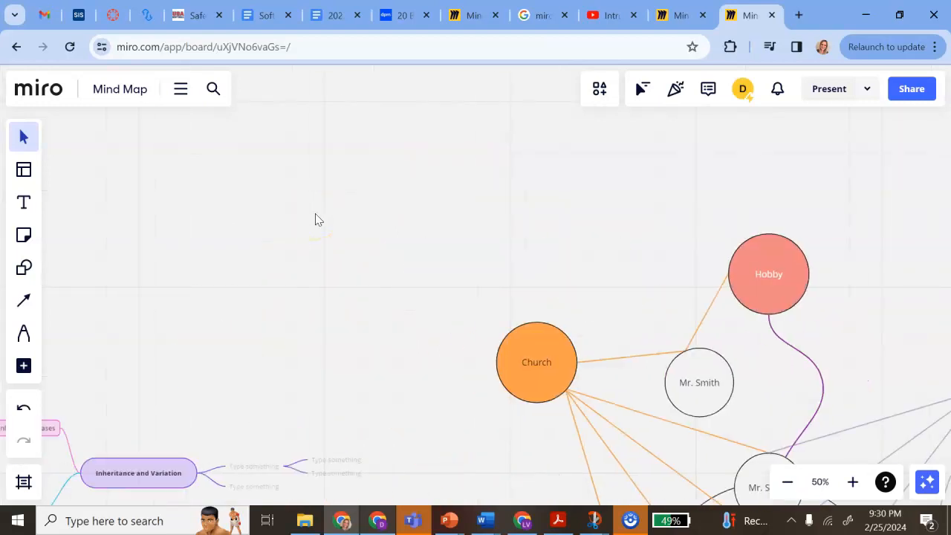
scroll(315, 220, down, 3)
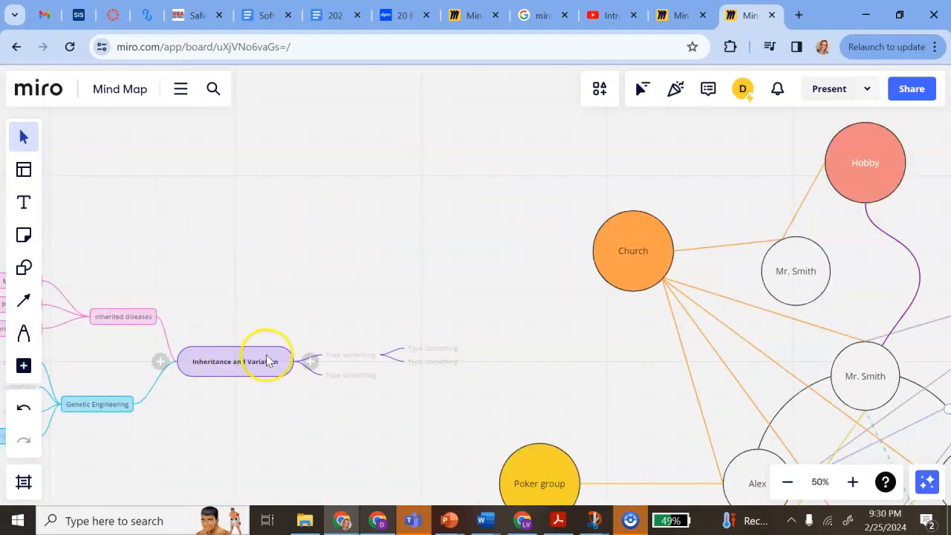
scroll(268, 359, right, 1)
scroll(268, 360, right, 12)
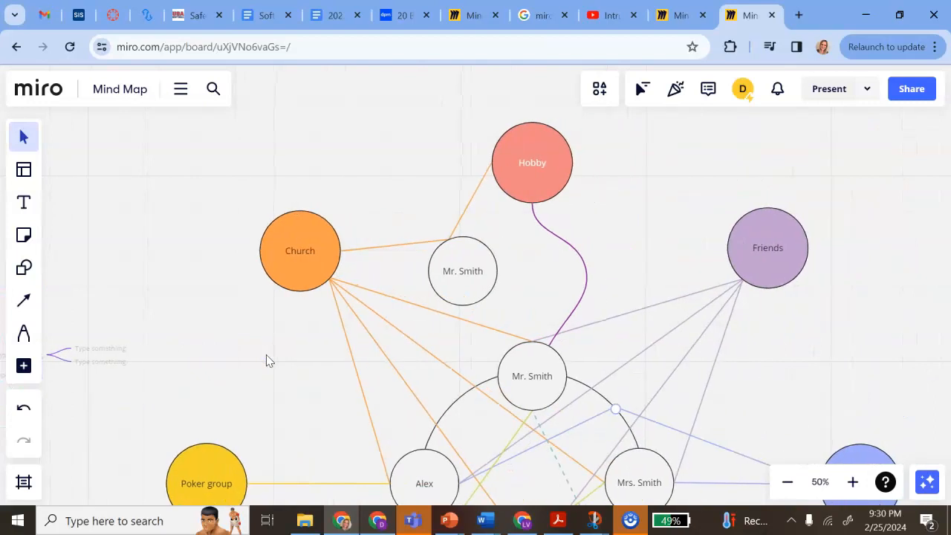
scroll(266, 354, right, 1)
Change the font of the Hobby circle's label to Rammetto One.
click(398, 163)
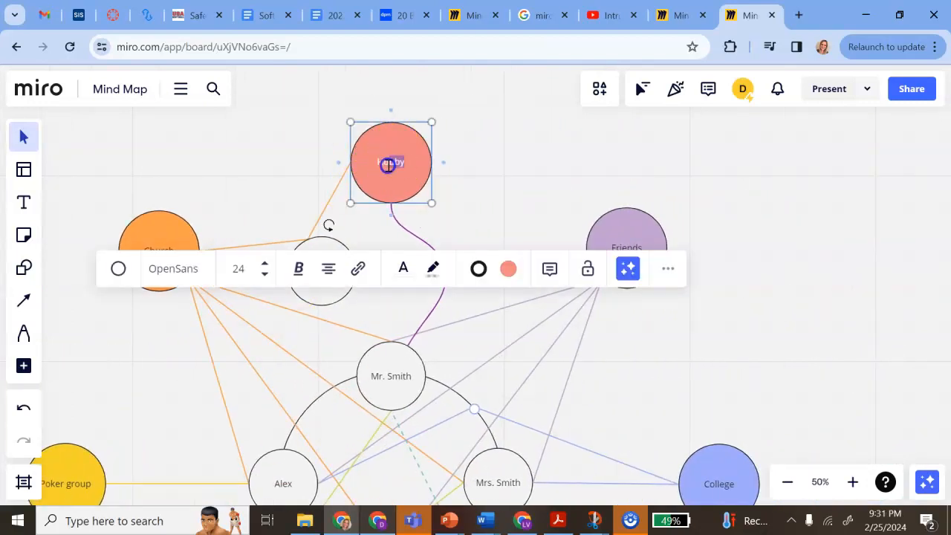
click(170, 269)
scroll(193, 335, down, 8)
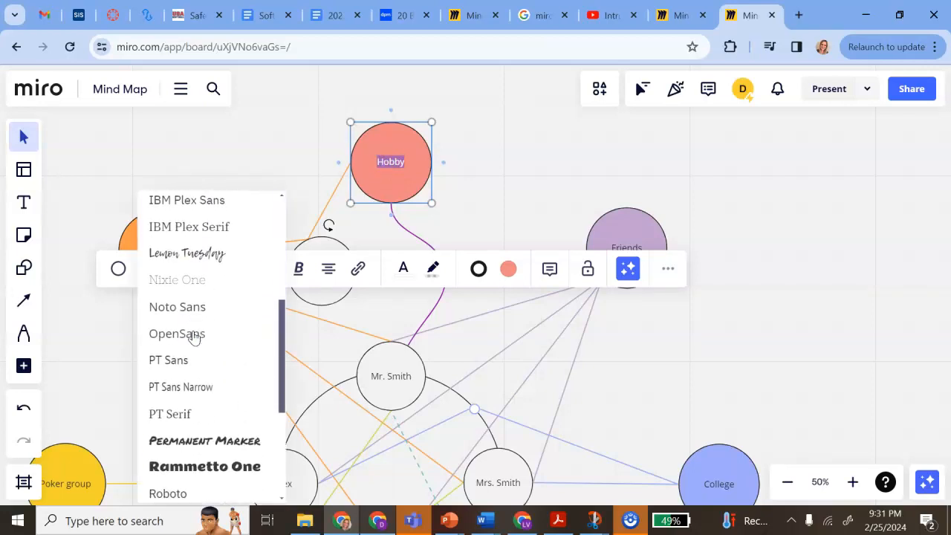
scroll(193, 336, up, 1)
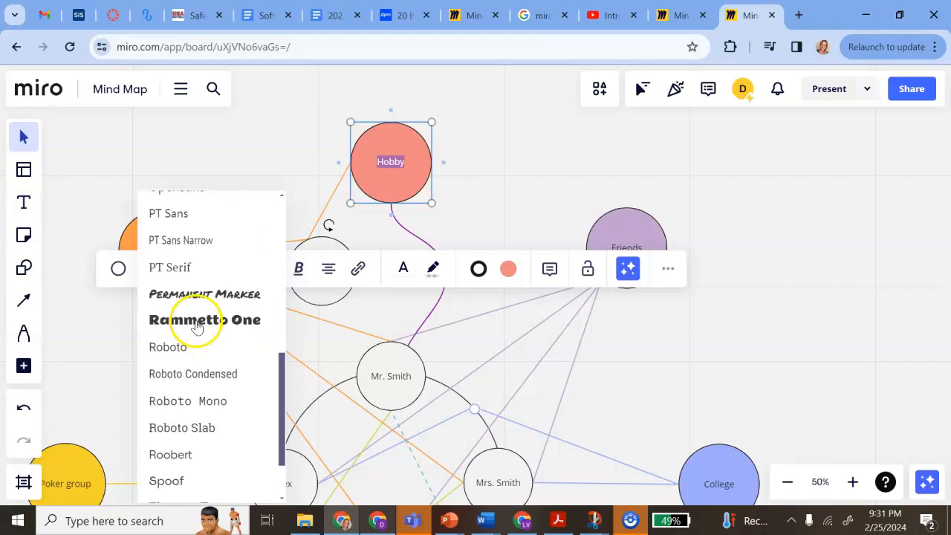
click(197, 321)
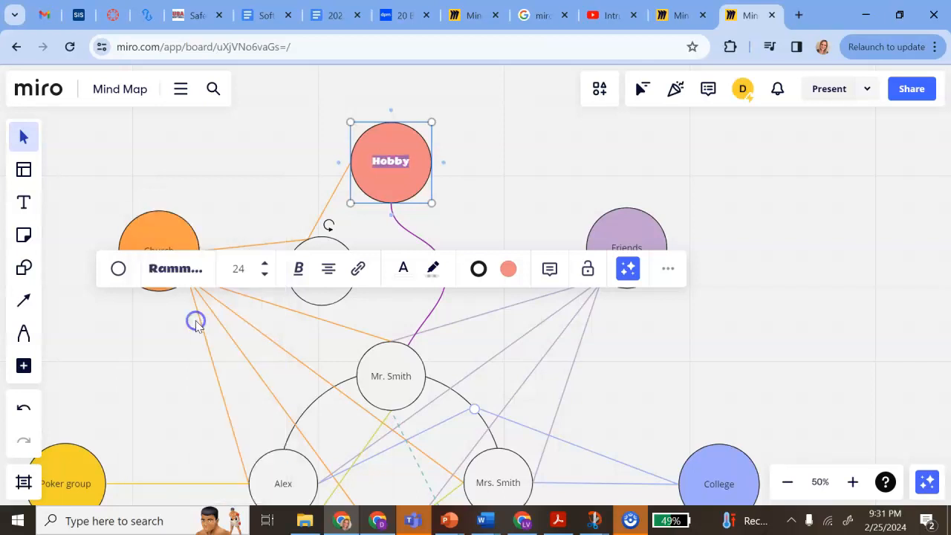
Try right alignment on the Hobby circle's label and set it back to centre alignment.
click(324, 271)
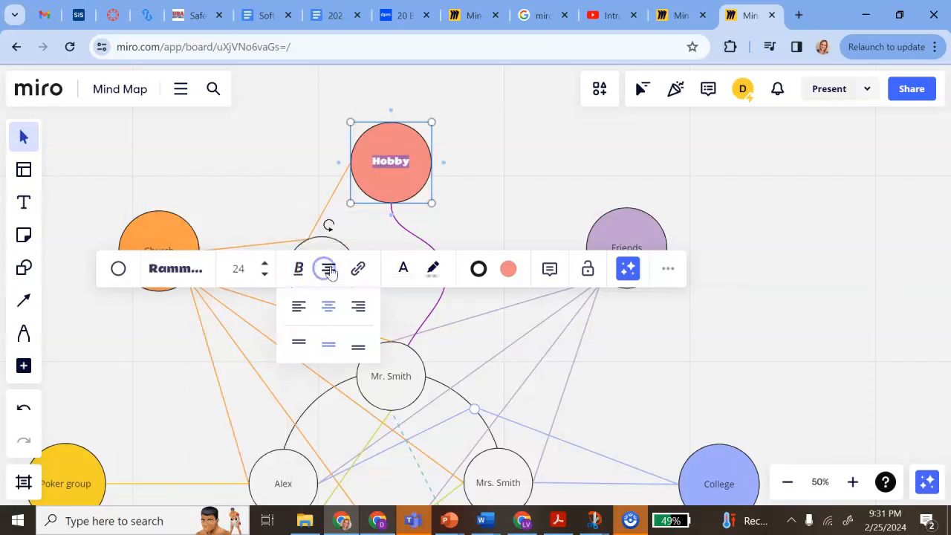
click(355, 311)
click(328, 269)
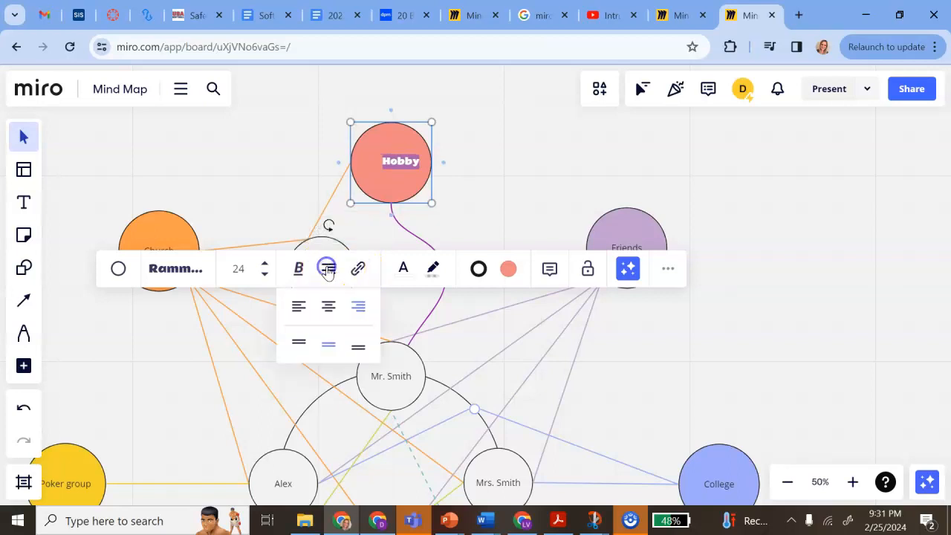
click(329, 306)
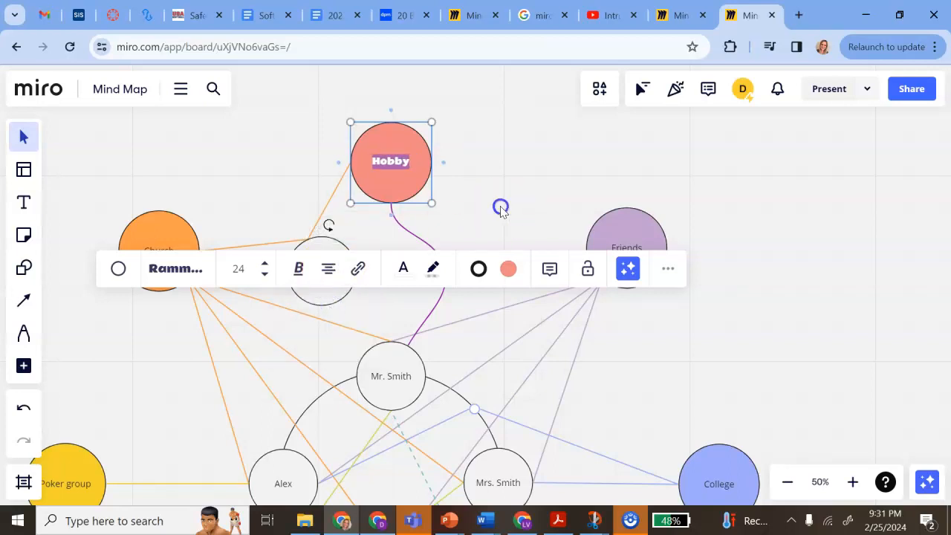
click(501, 208)
Post the comment "Hard font to read" on the Hobby circle and close the comment thread.
click(393, 165)
click(550, 269)
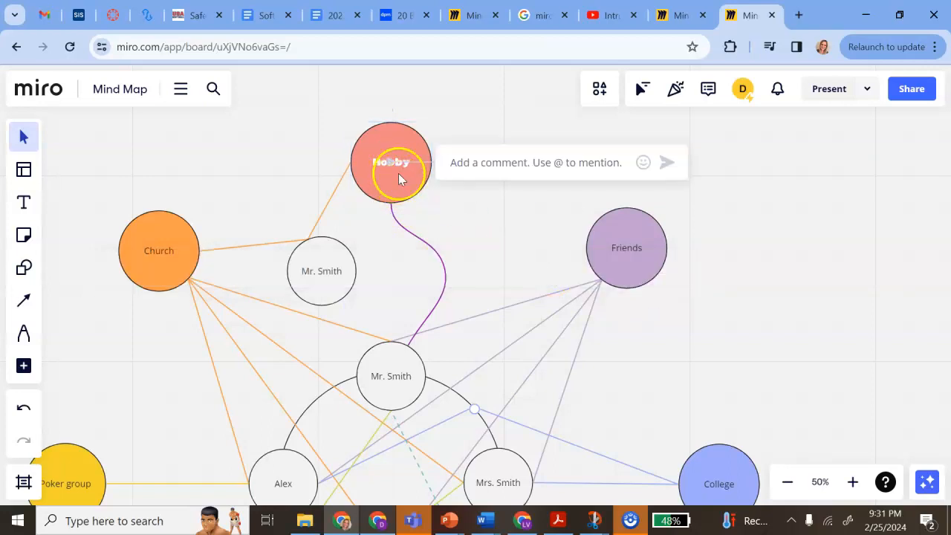
text(Hard font to read)
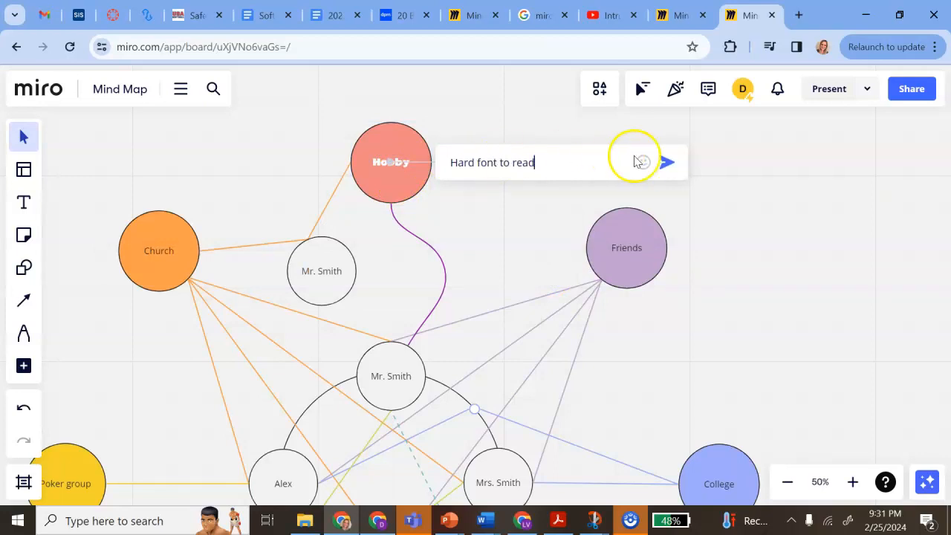
click(667, 162)
click(505, 158)
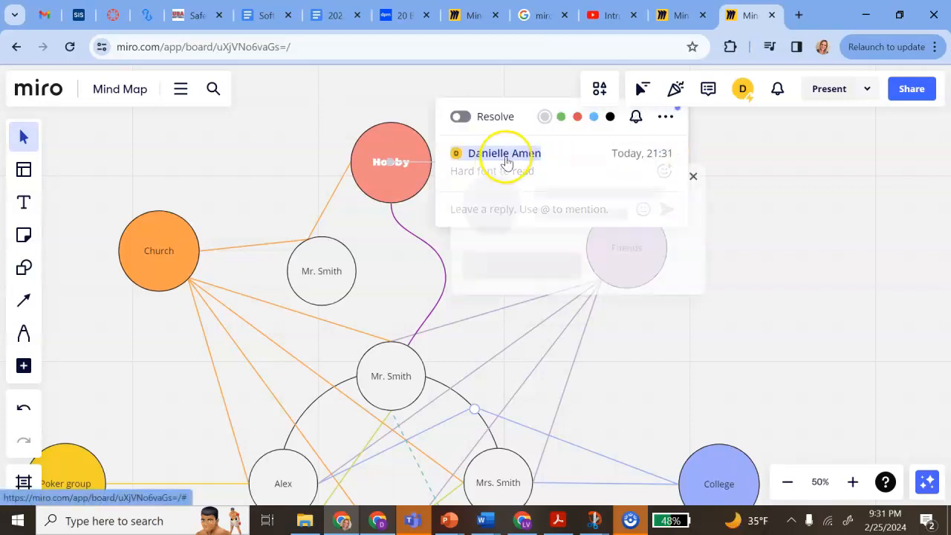
click(402, 225)
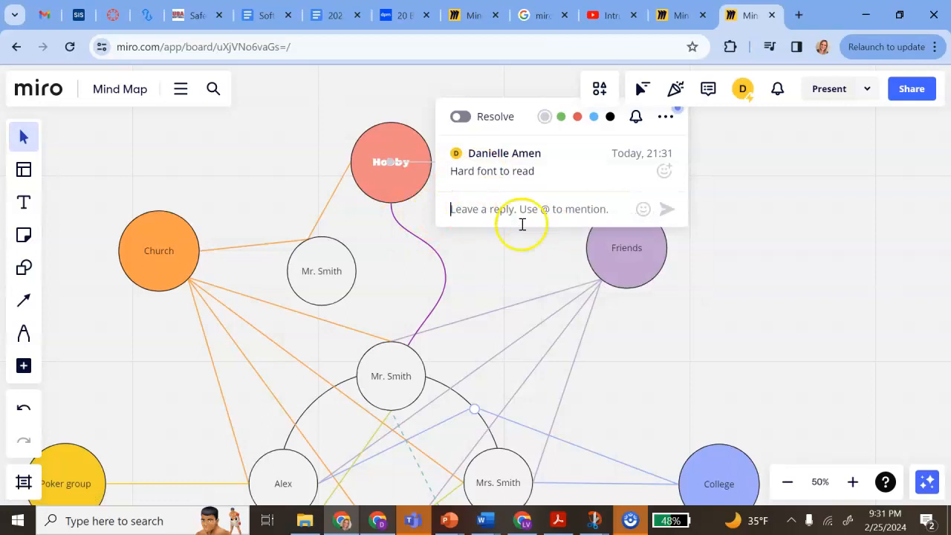
click(717, 292)
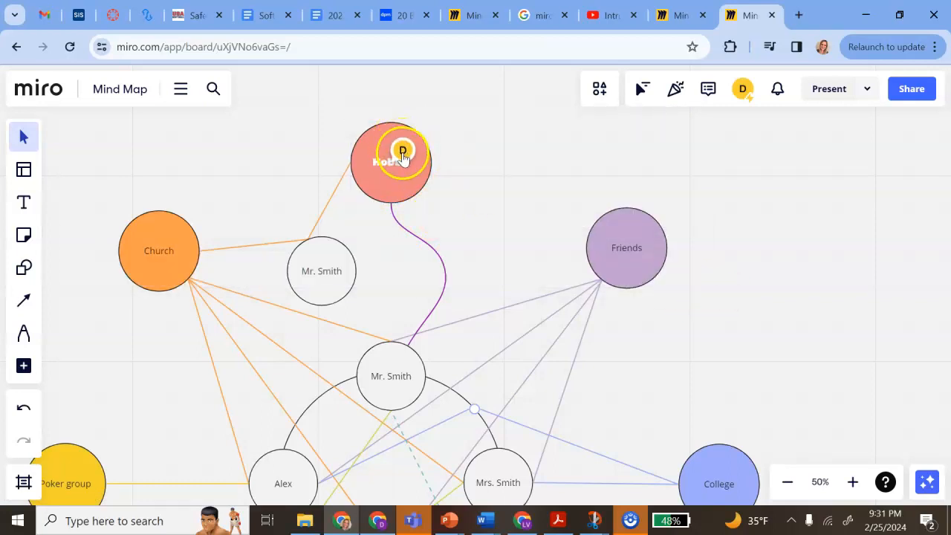
mouse_move(403, 150)
click(417, 173)
Review the Inheritance and Variation mind map beside the ecomap and switch to the other Mind Map board for comparison.
scroll(497, 260, left, 15)
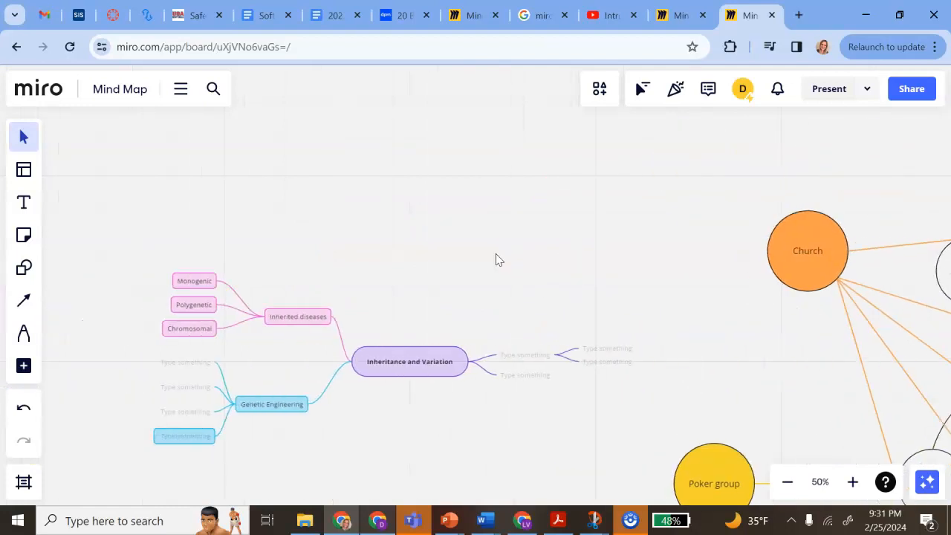
scroll(496, 259, down, 3)
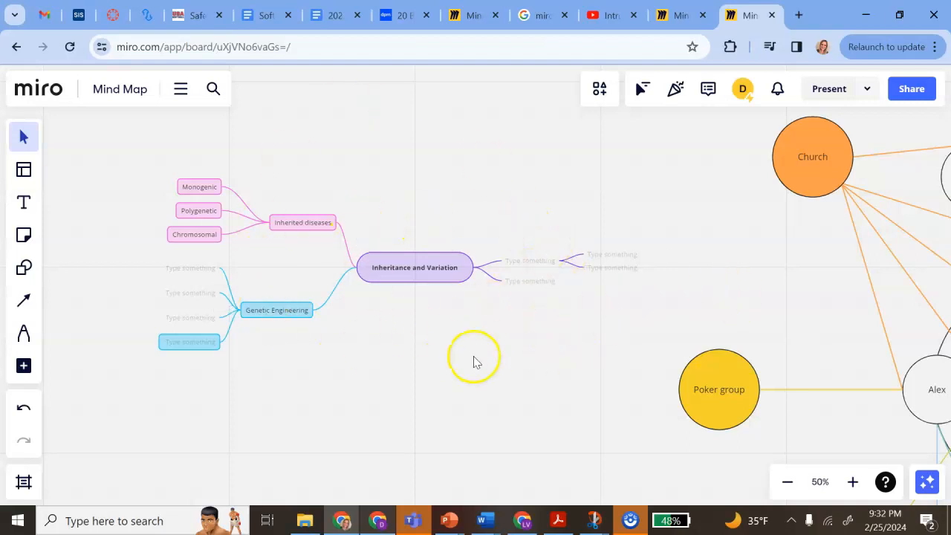
scroll(490, 342, up, 1)
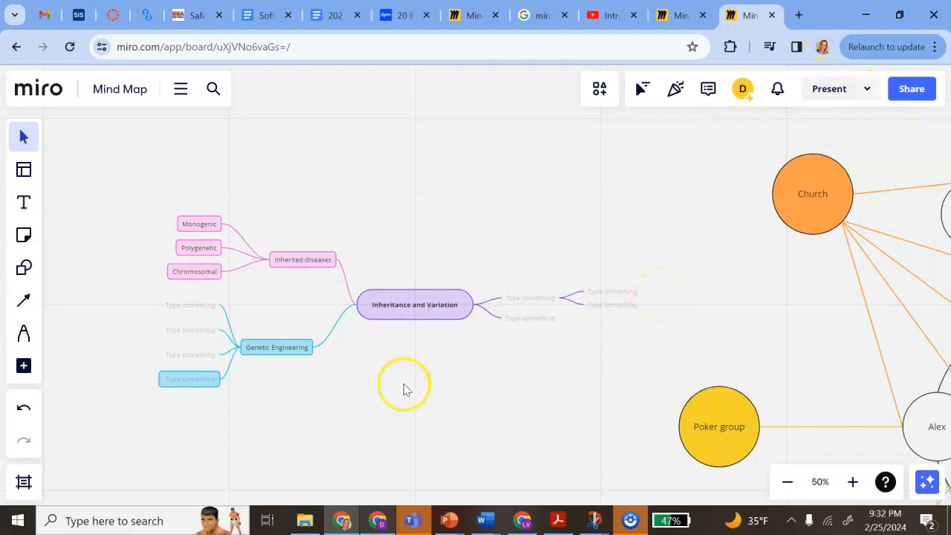
scroll(404, 385, right, 2)
scroll(404, 385, down, 2)
scroll(404, 389, left, 1)
scroll(403, 389, up, 3)
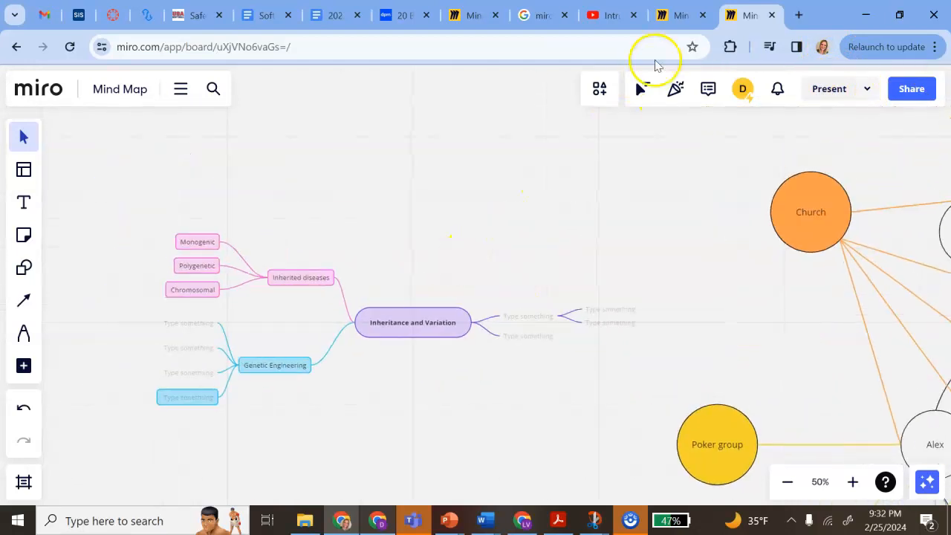
click(669, 14)
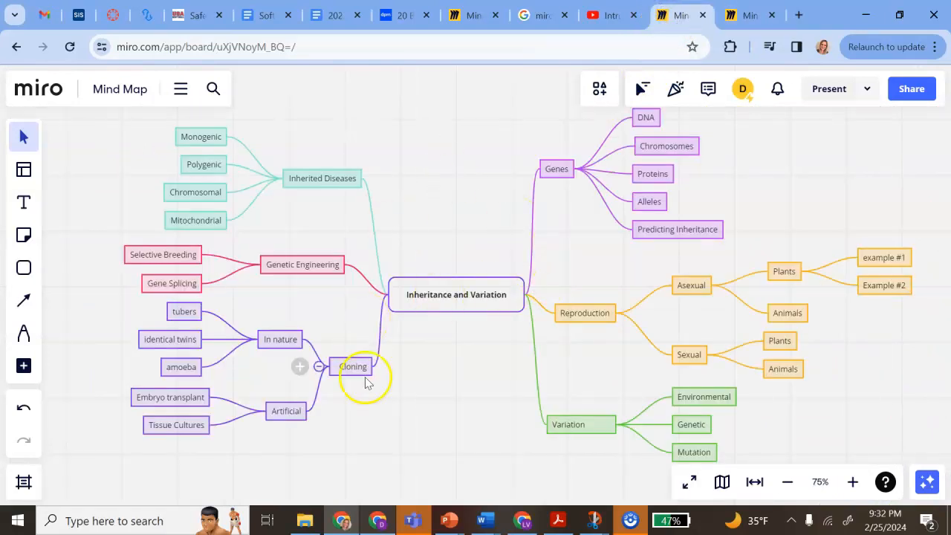